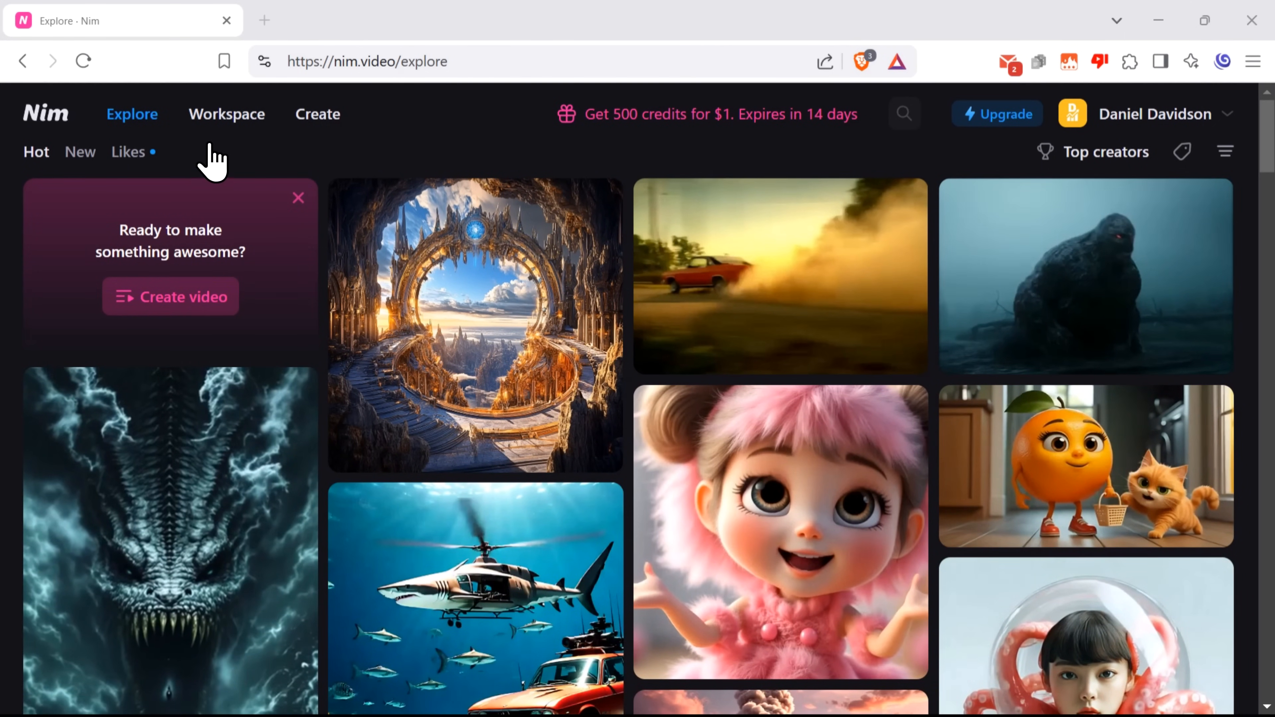
Browse the community videos in the Hot feed of the Explore page.
scroll(1266, 276, down, 4)
scroll(1266, 292, down, 4)
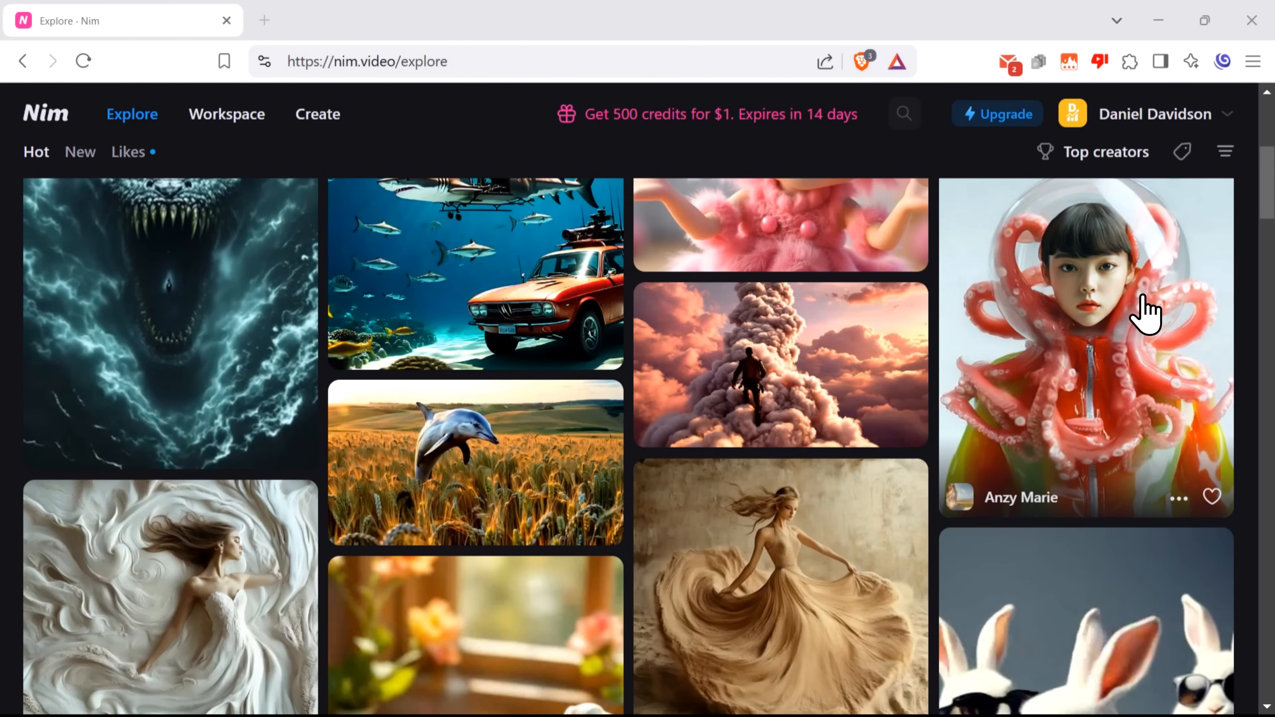
scroll(1152, 317, down, 1)
scroll(1152, 317, down, 1)
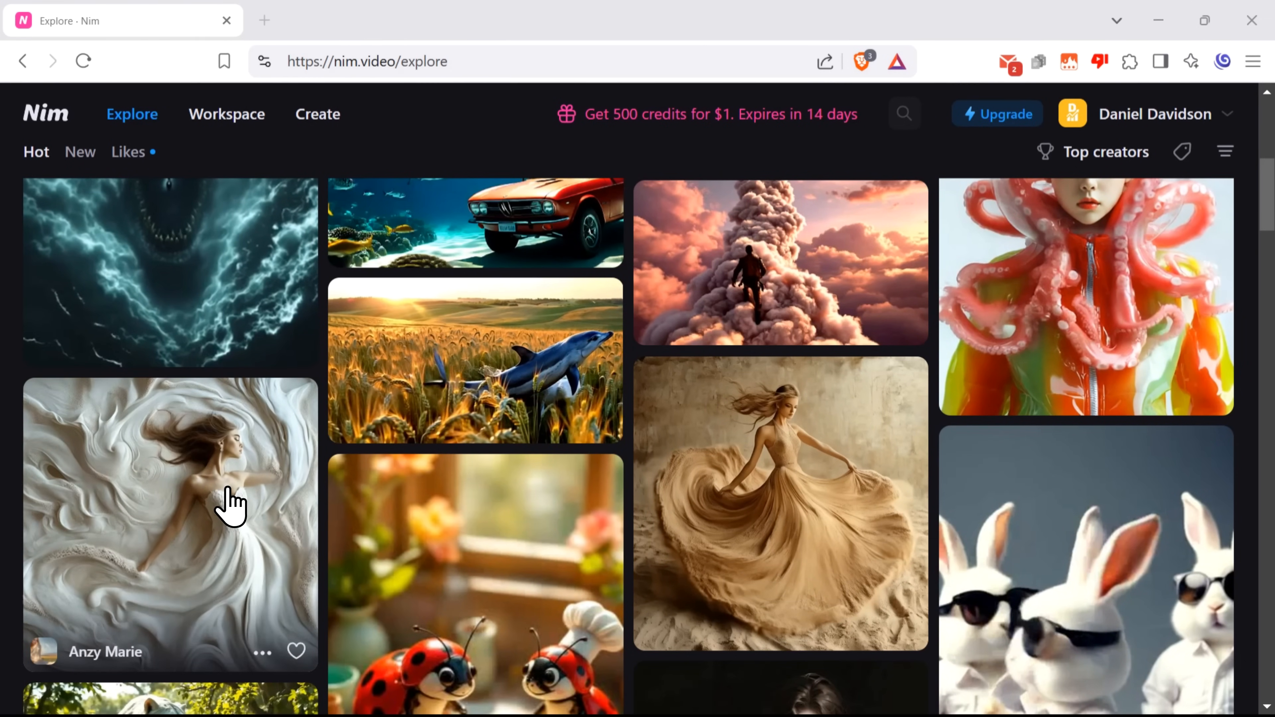
scroll(1267, 417, down, 4)
scroll(1267, 420, down, 10)
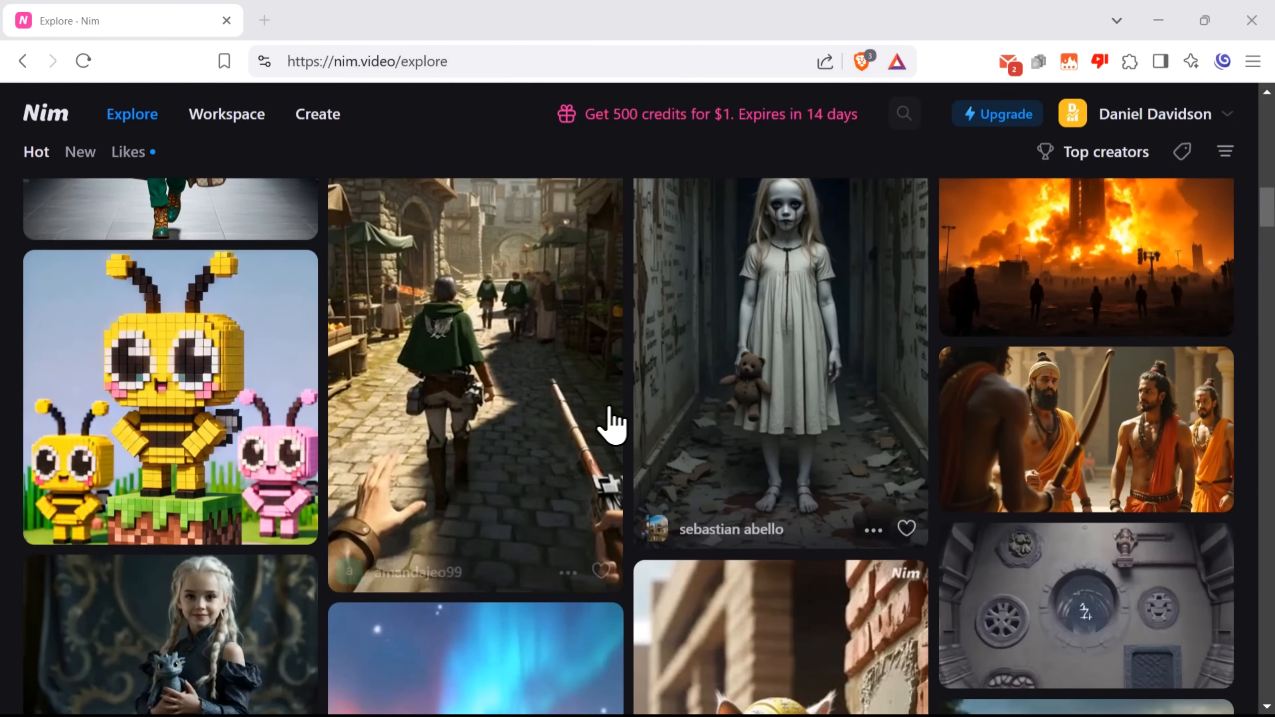
scroll(1255, 397, down, 15)
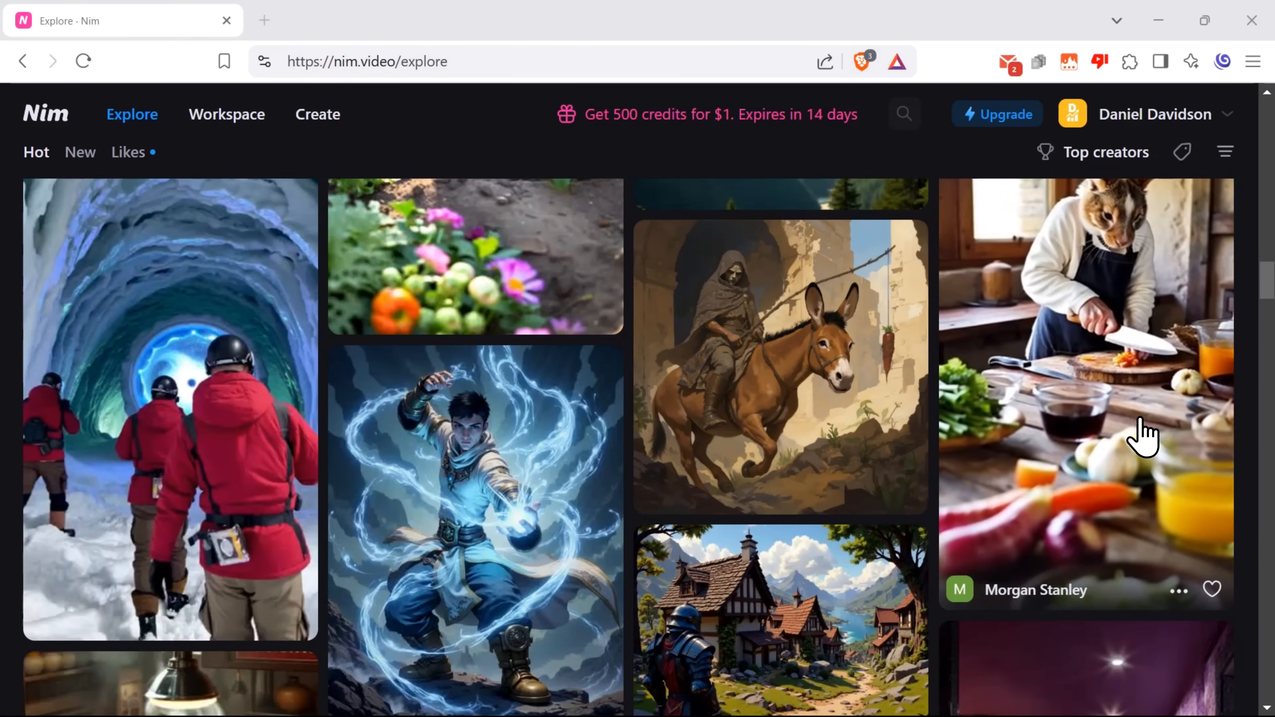
scroll(1139, 439, up, 1)
scroll(1139, 440, down, 4)
scroll(515, 433, down, 5)
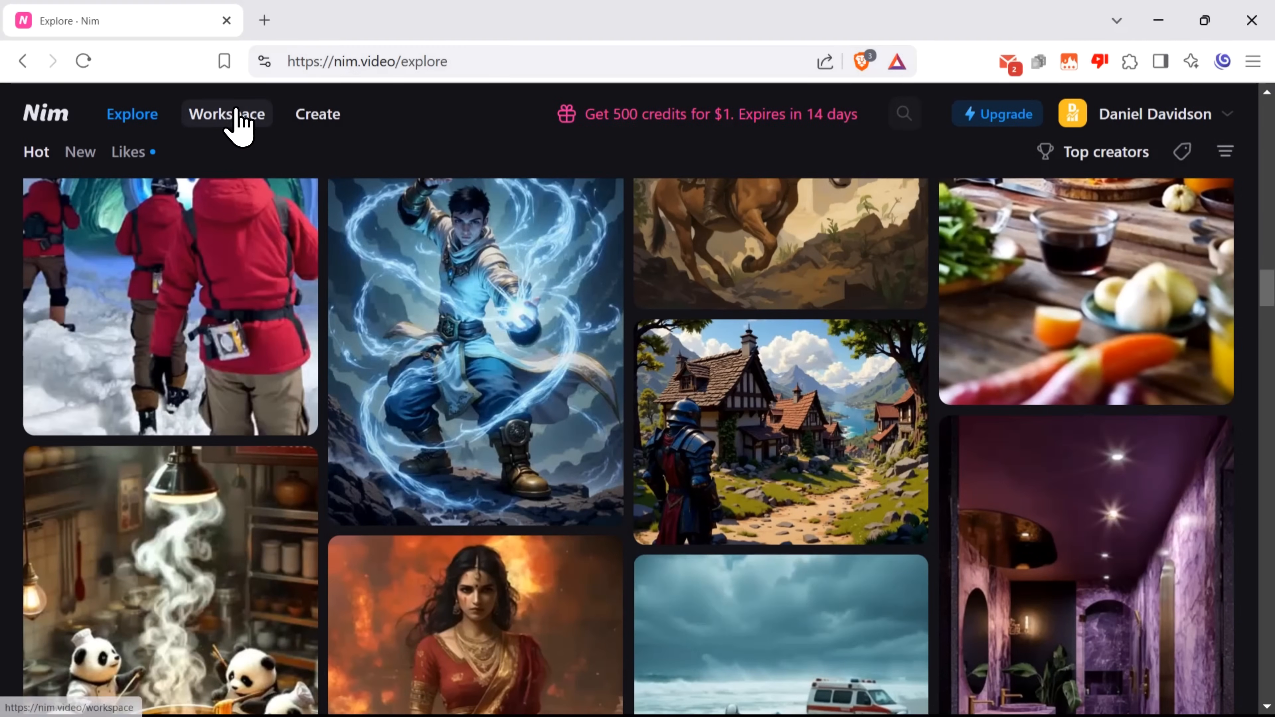
View the projects in the workspace and open the Create page with its sample creations.
click(235, 113)
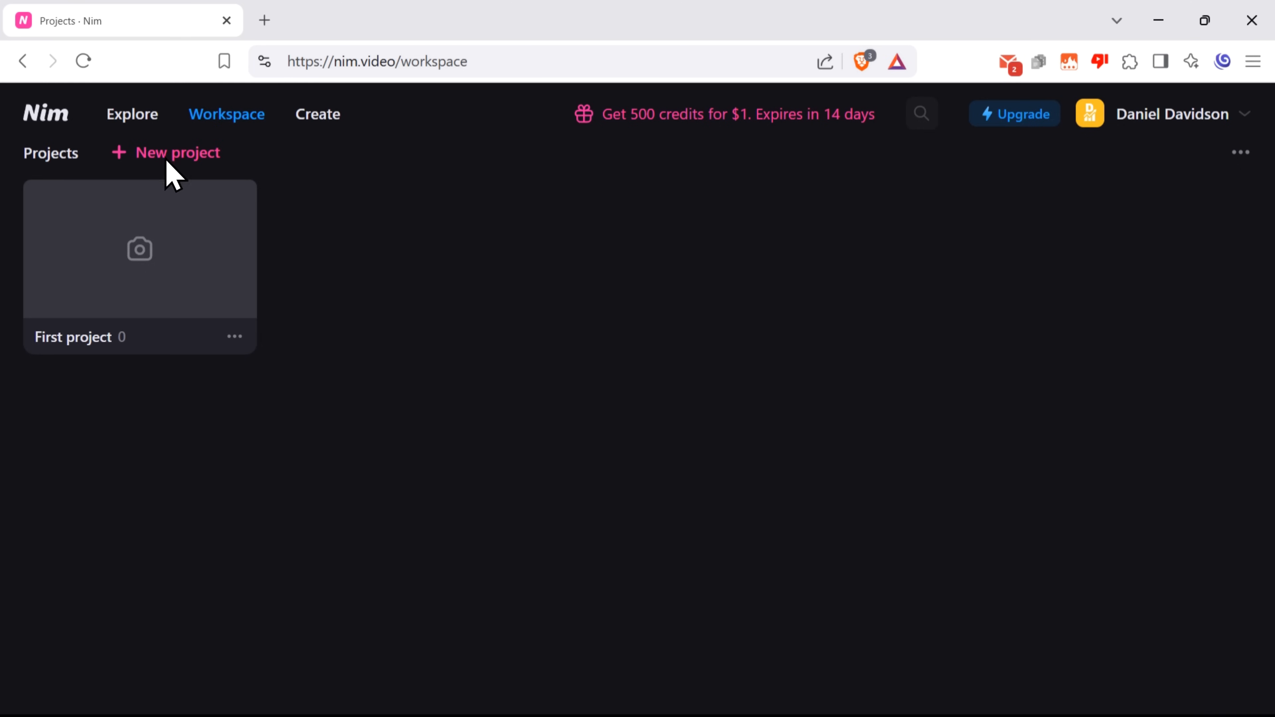
click(303, 117)
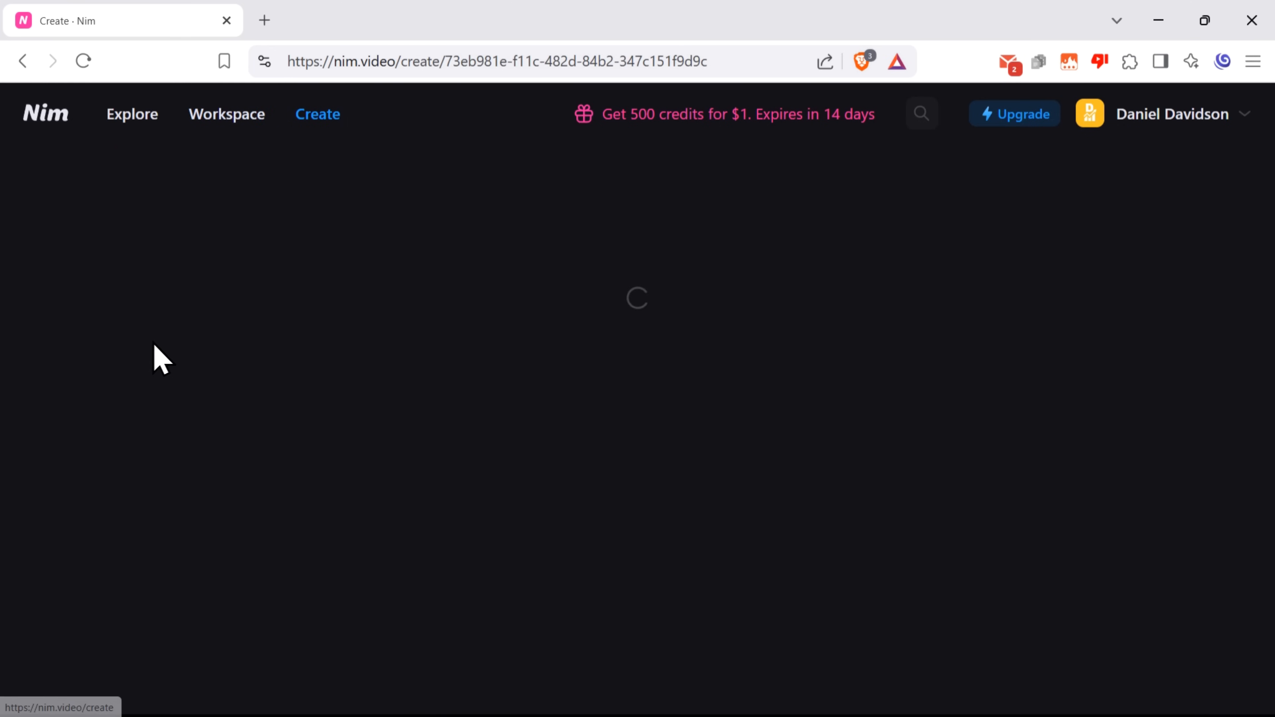
scroll(211, 306, down, 8)
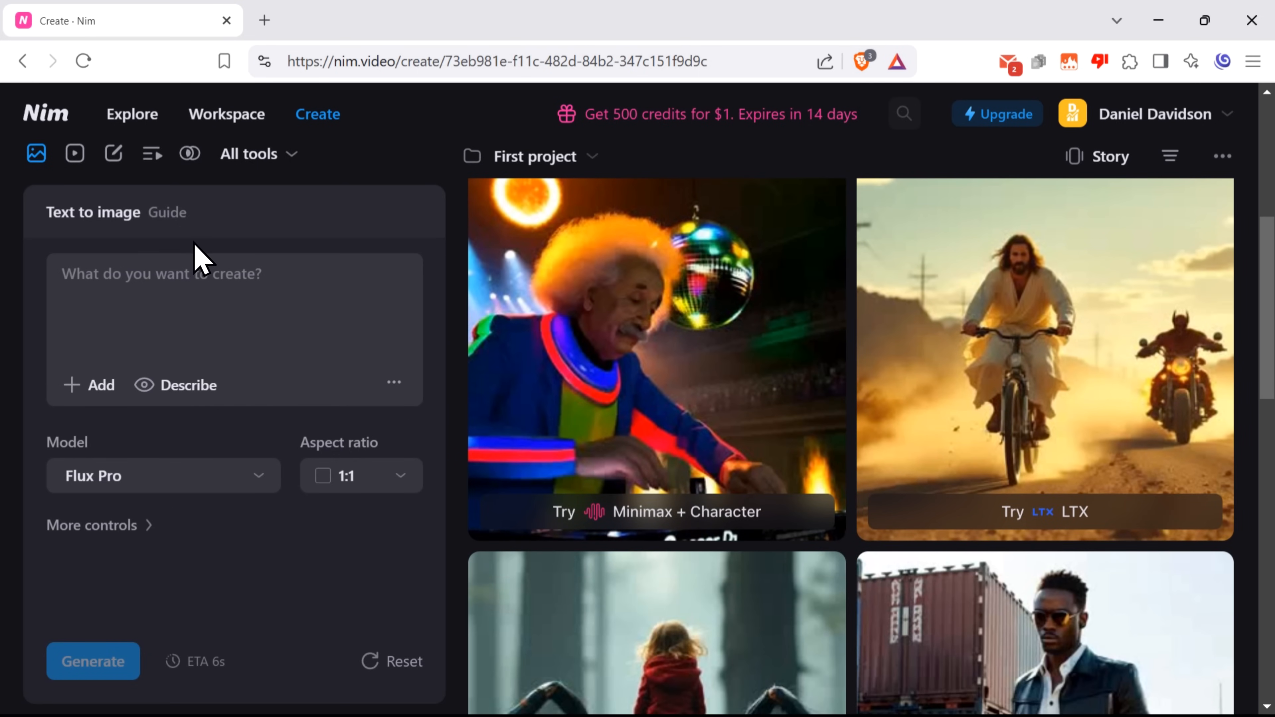
scroll(214, 504, down, 12)
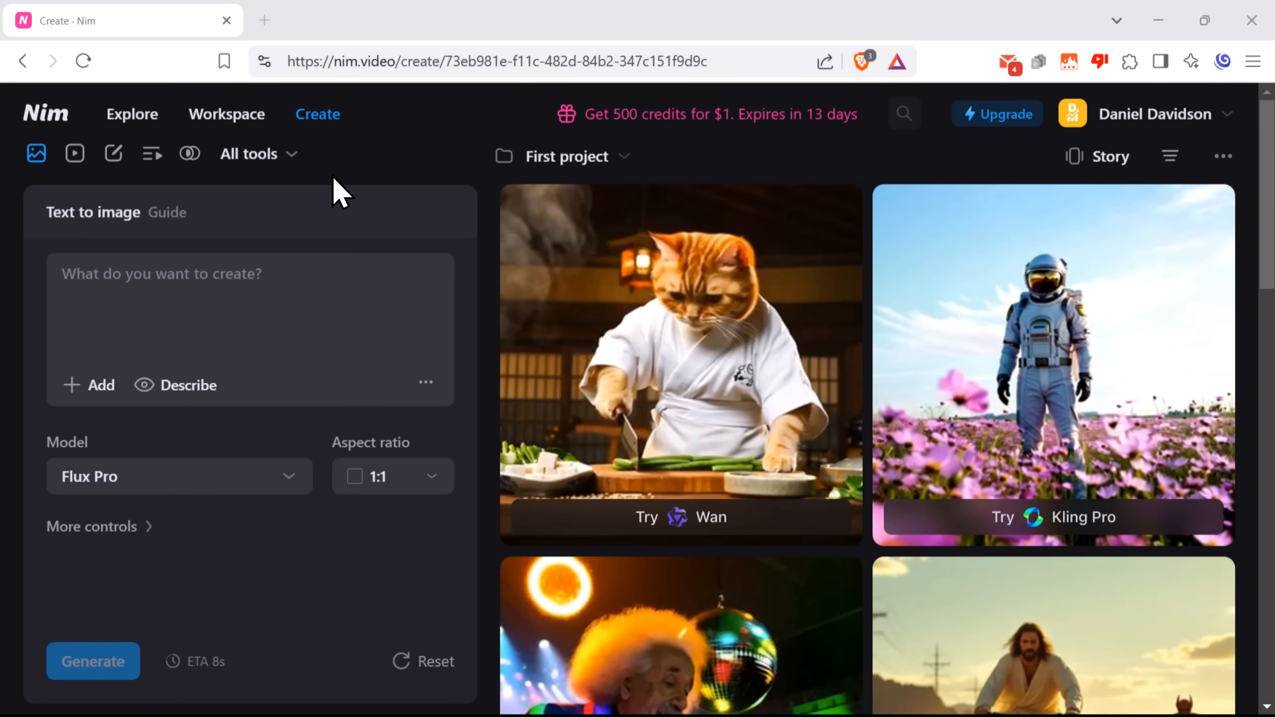
Look over the full list of main, advanced and experimental creation tools.
click(291, 154)
scroll(370, 407, down, 6)
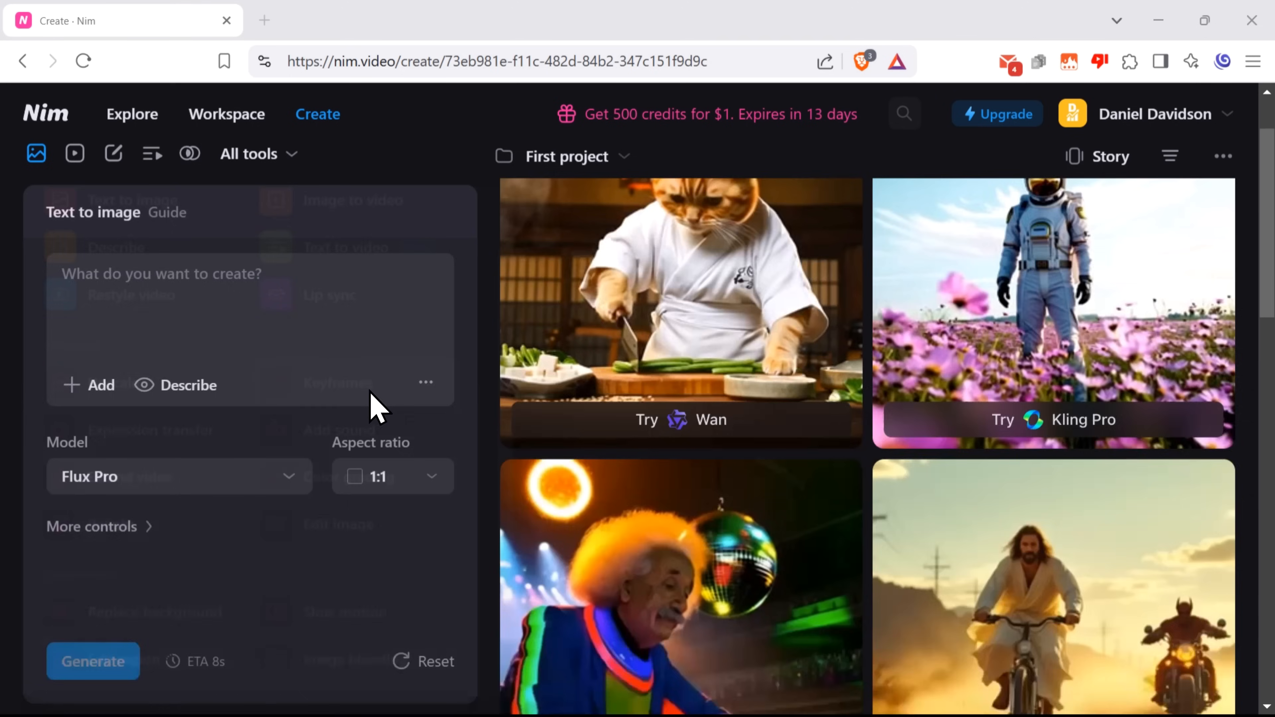
click(288, 156)
scroll(311, 332, down, 1)
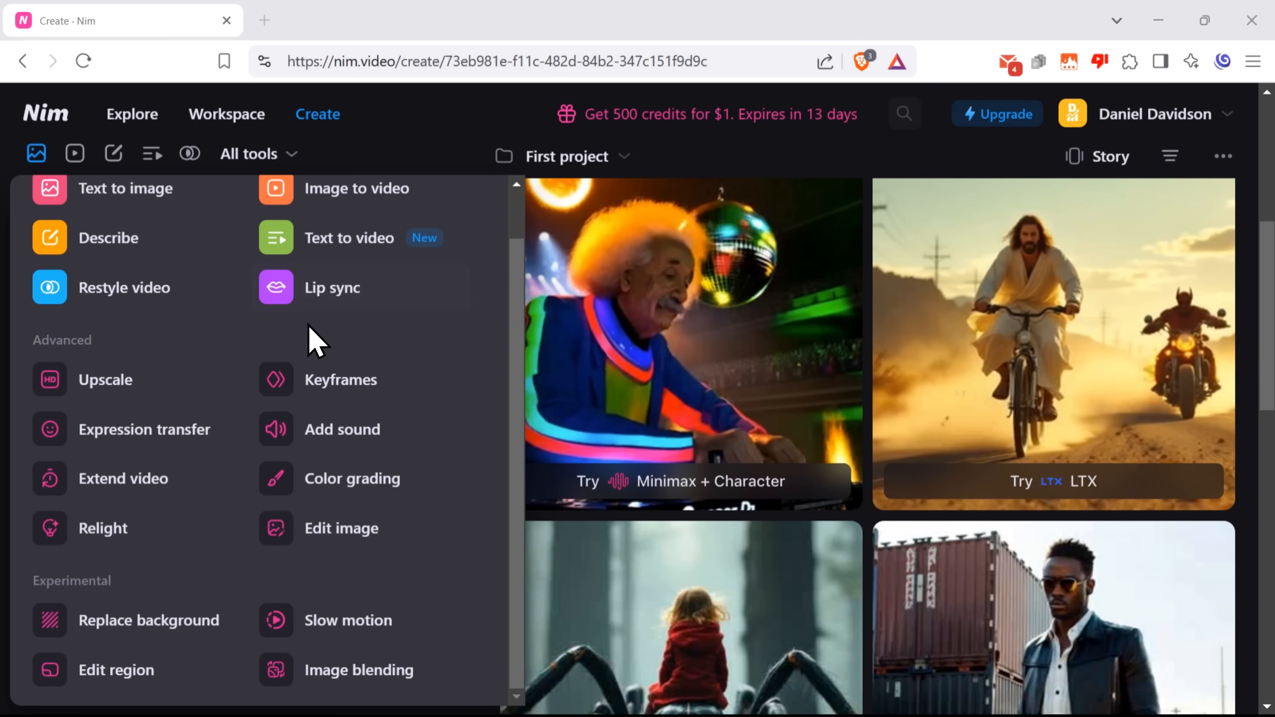
scroll(314, 342, up, 1)
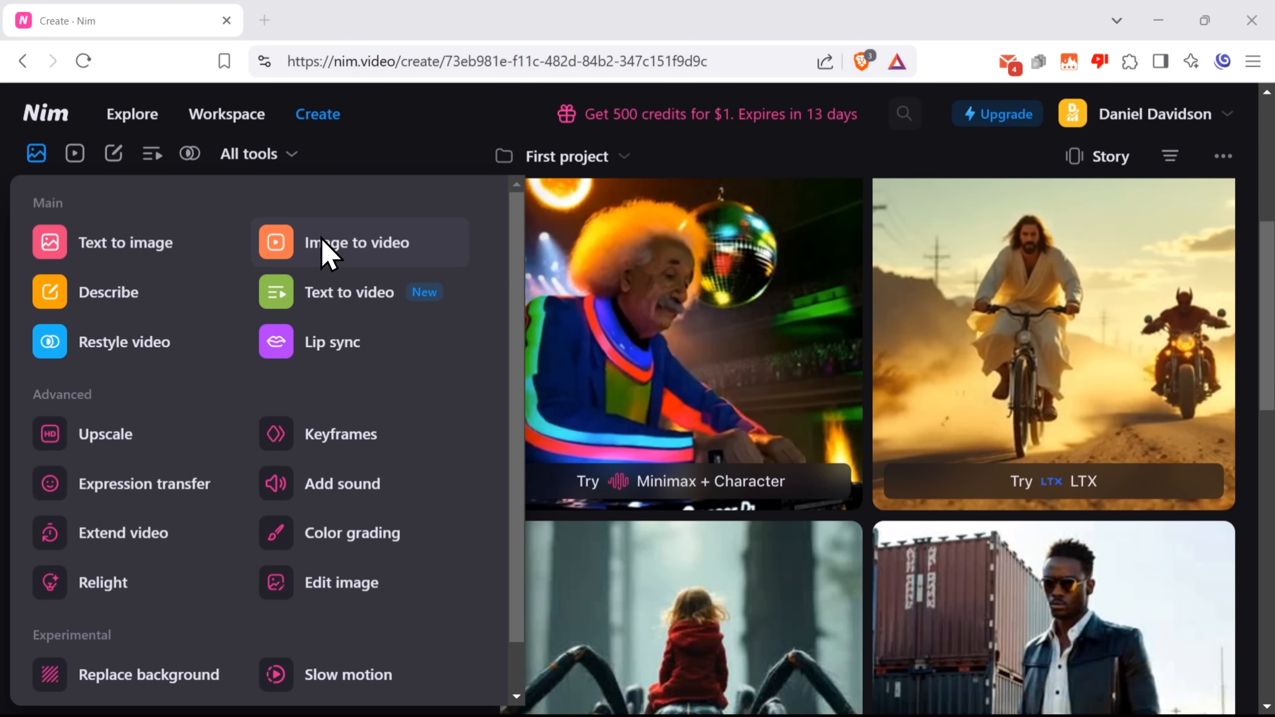
Open the Text to image tool and browse the sample creations beside its form.
click(107, 247)
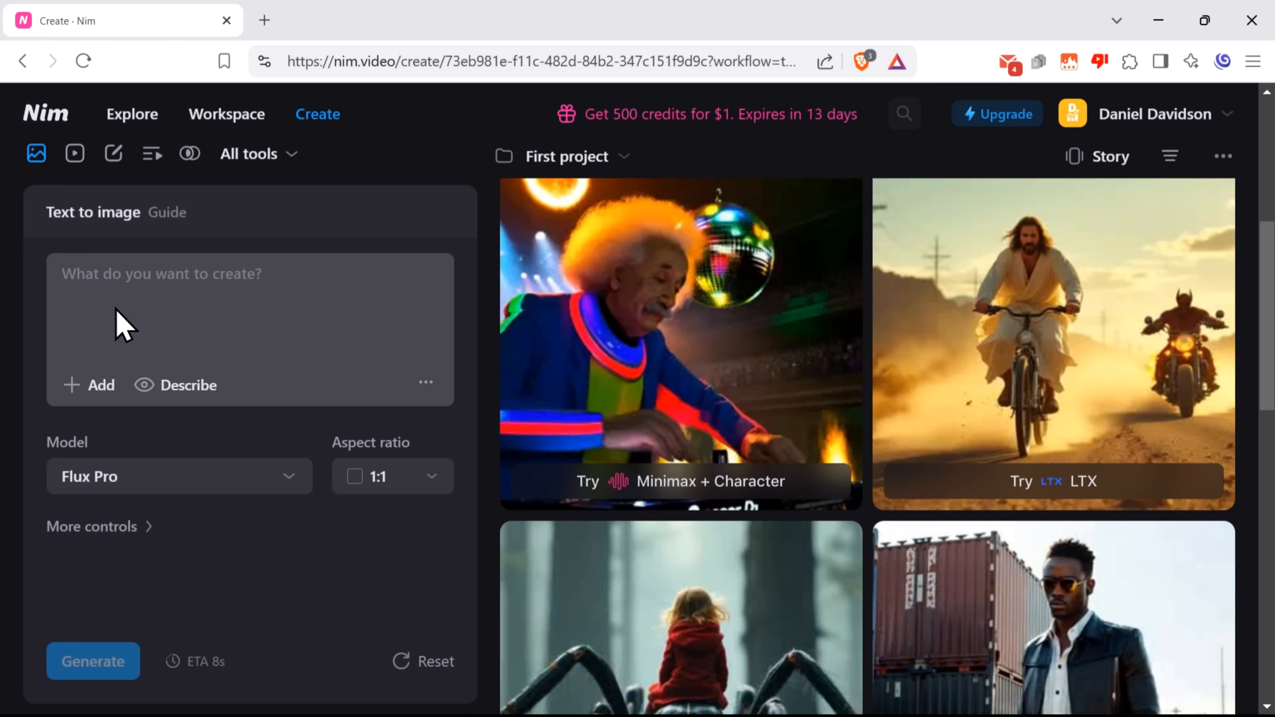
scroll(447, 397, down, 2)
scroll(600, 442, down, 12)
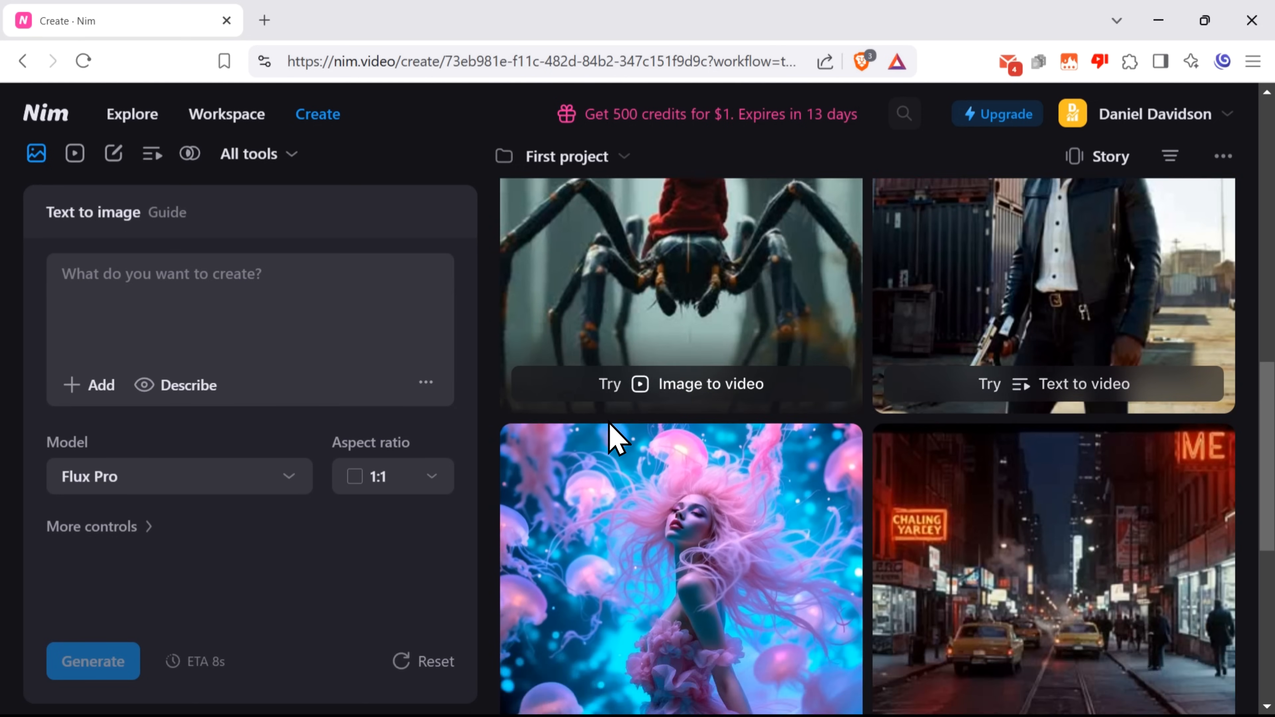
scroll(610, 437, up, 2)
scroll(609, 434, up, 10)
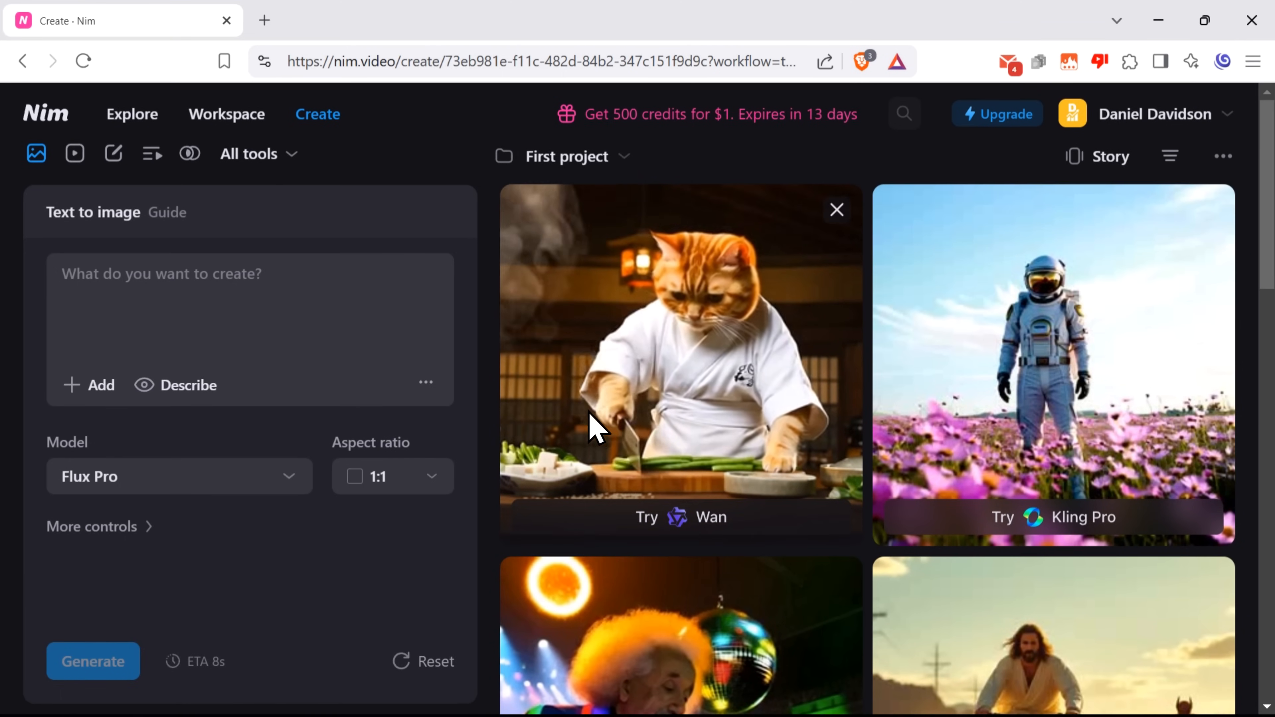
Examine the Text to video tool's form and switch to the Describe tool.
click(293, 155)
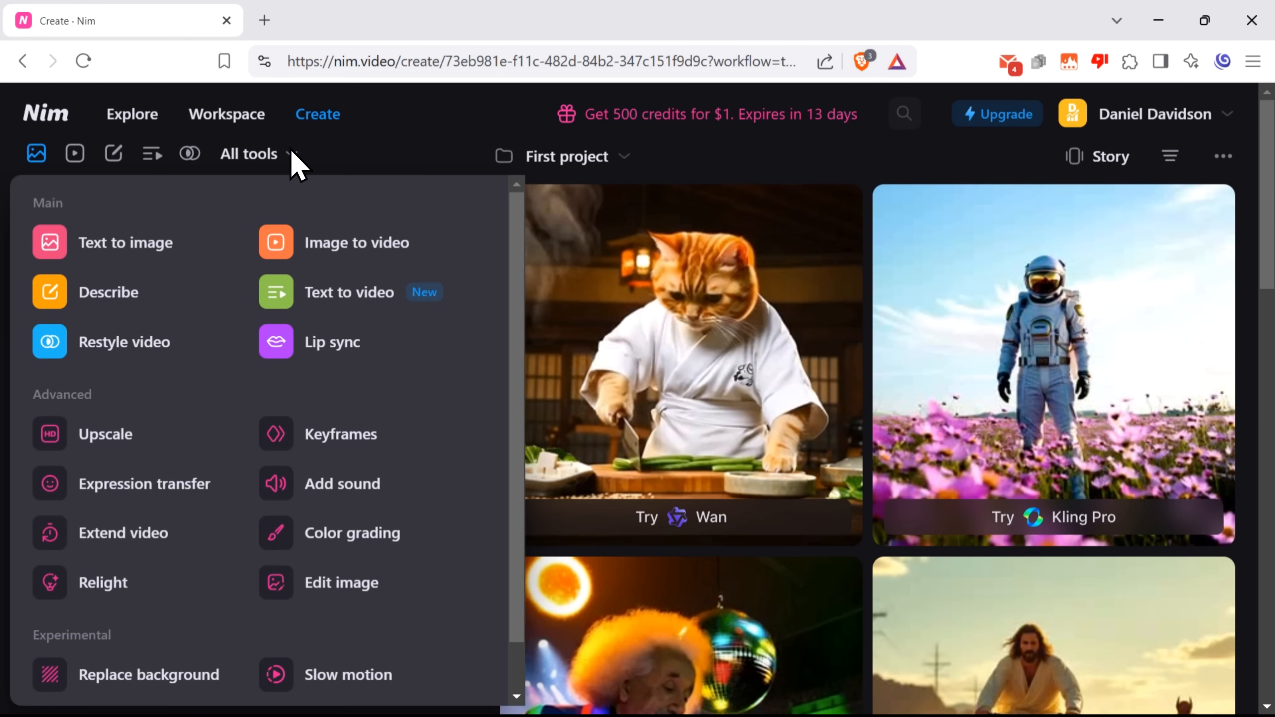
click(346, 298)
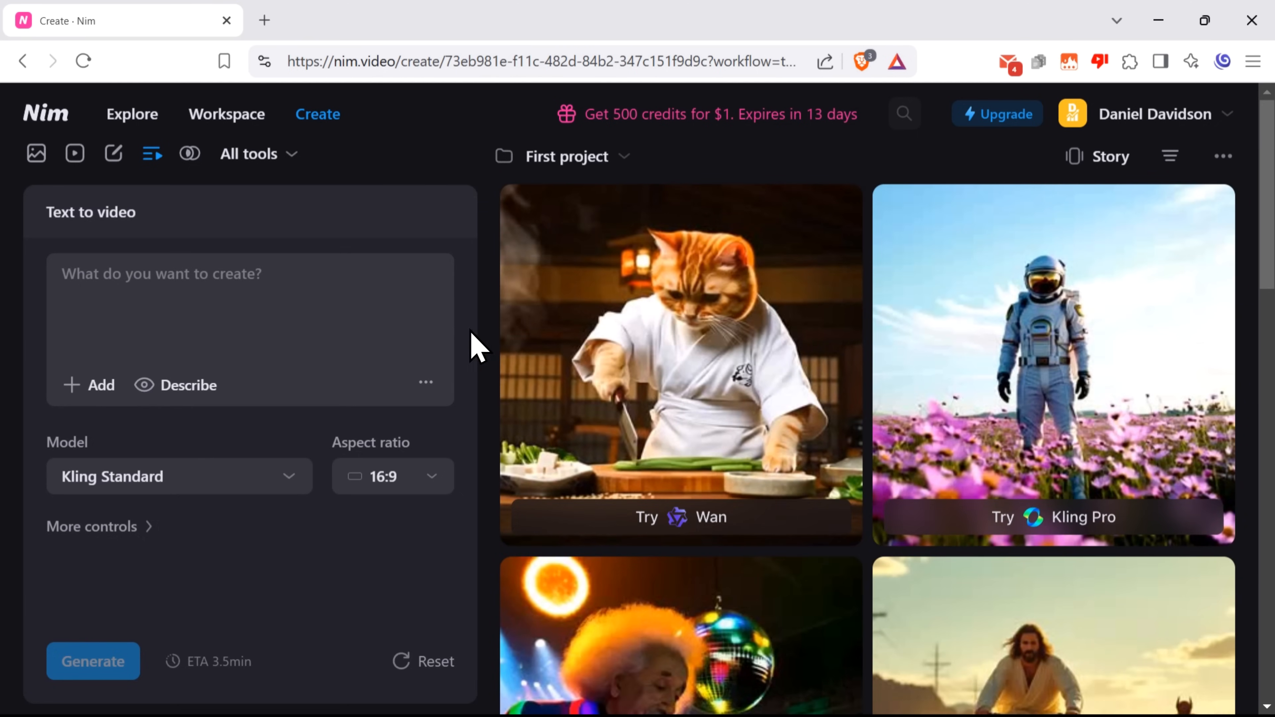
scroll(407, 361, down, 5)
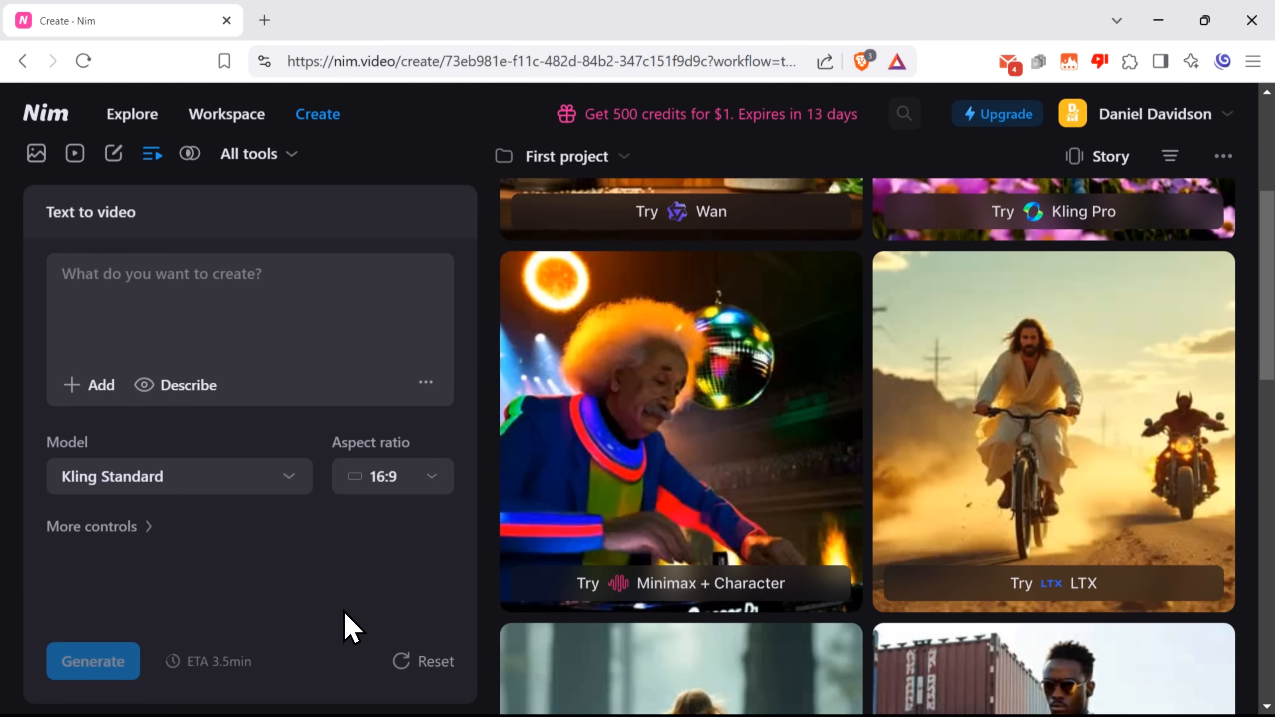
scroll(378, 461, up, 5)
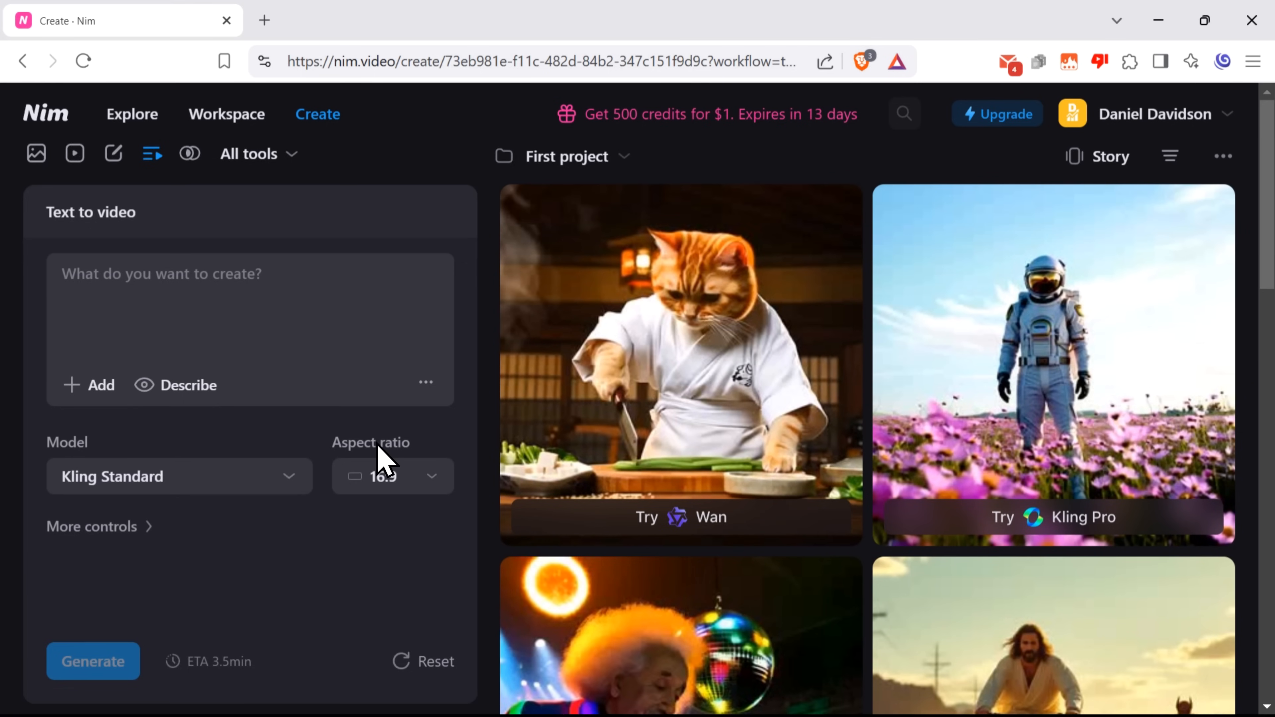
click(292, 160)
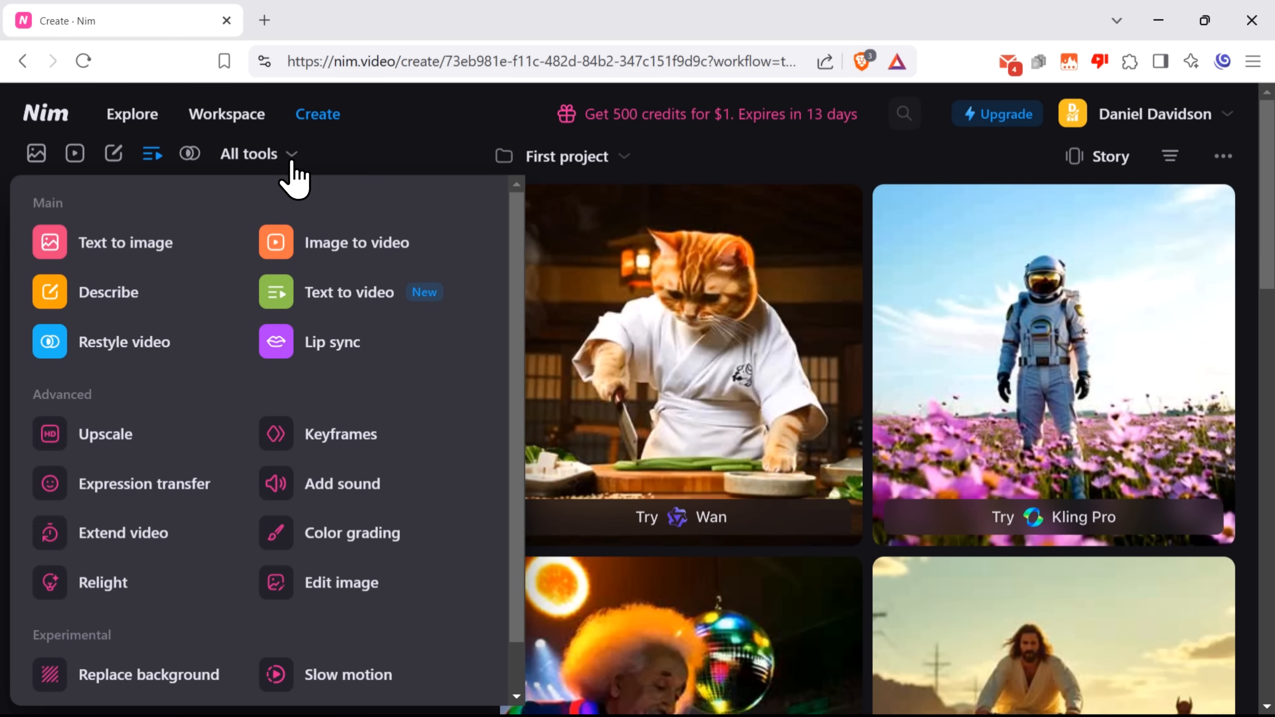
click(106, 297)
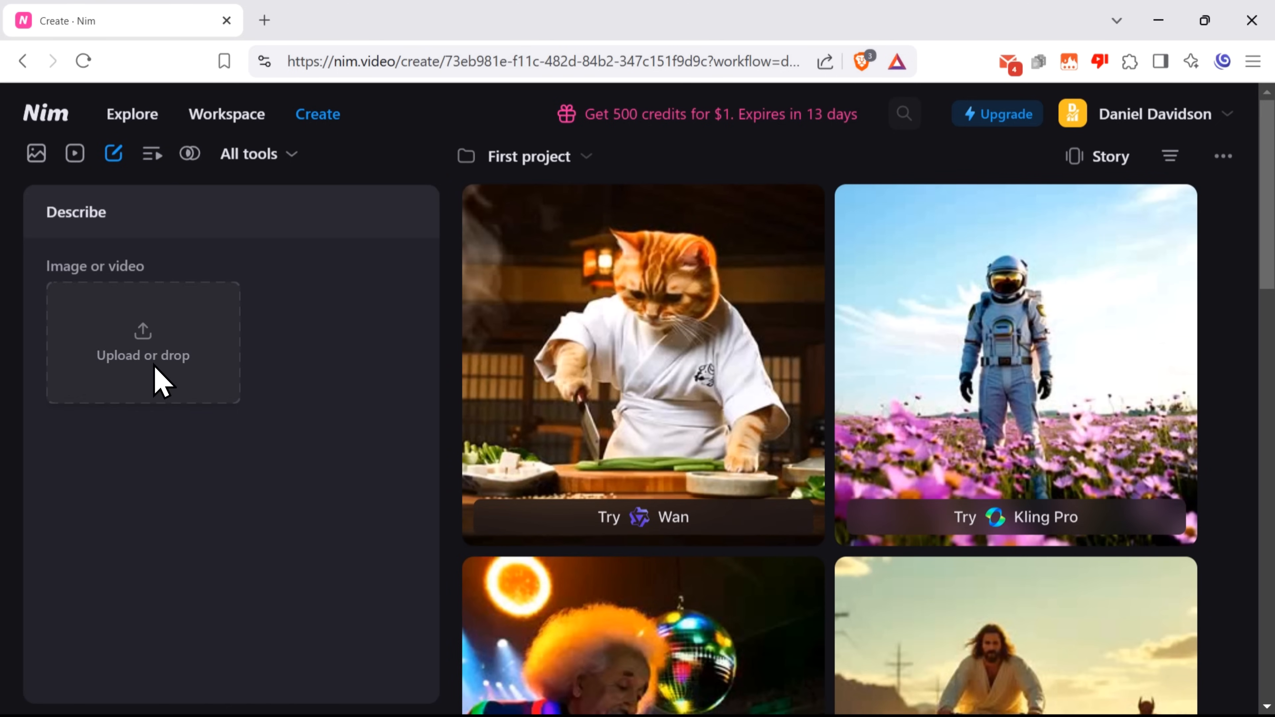
Open the Image to video tool, dismiss the prompt assistant tip and review its image, prompt and model settings.
click(288, 160)
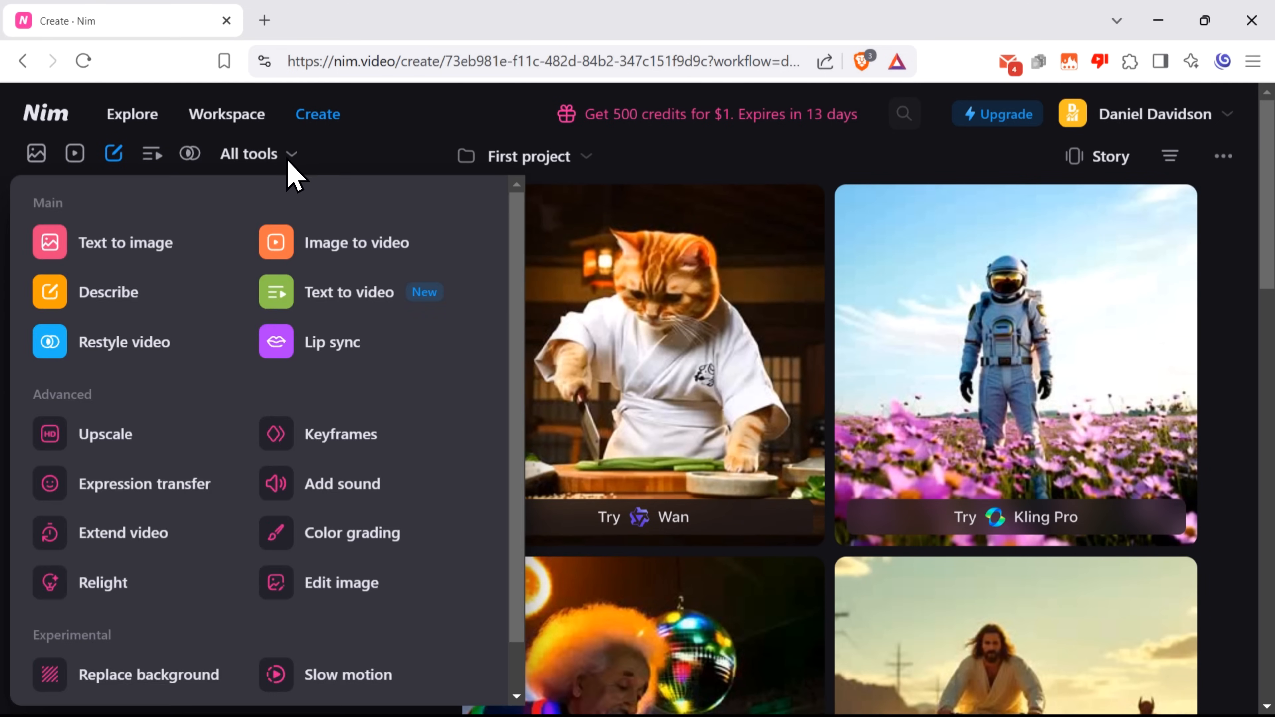
click(284, 246)
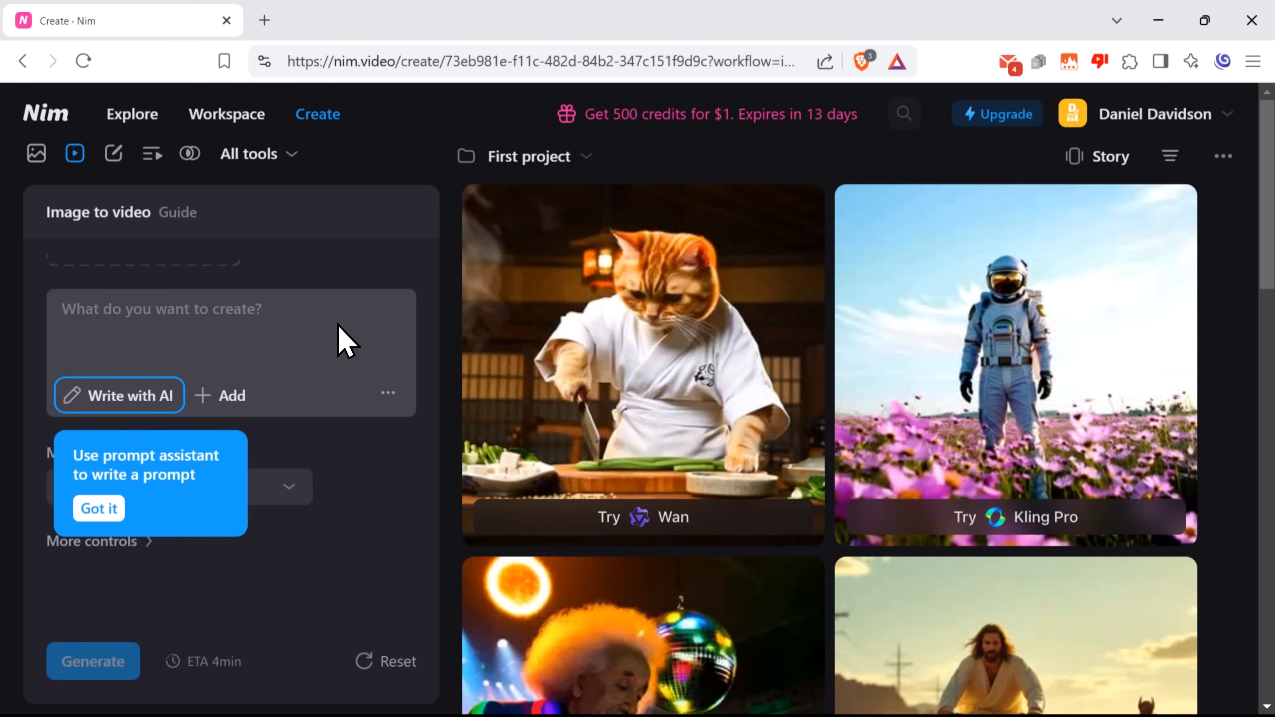
click(102, 510)
scroll(346, 527, down, 5)
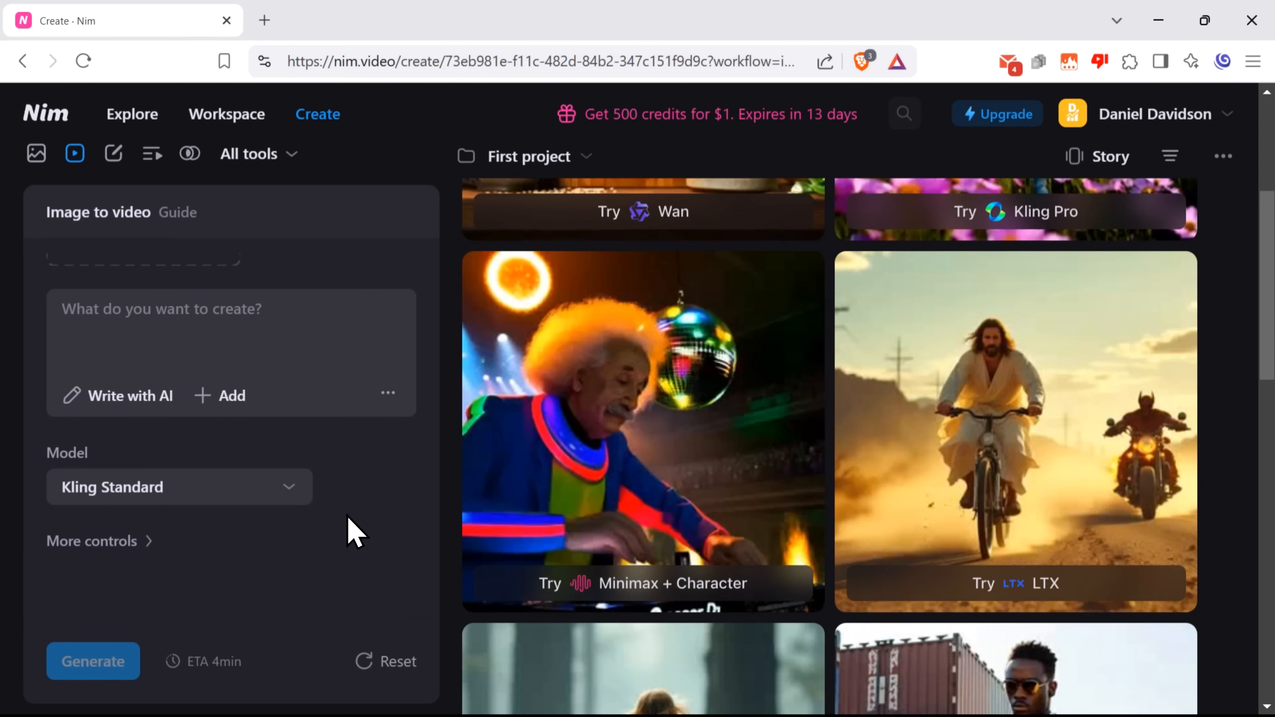
scroll(356, 529, up, 3)
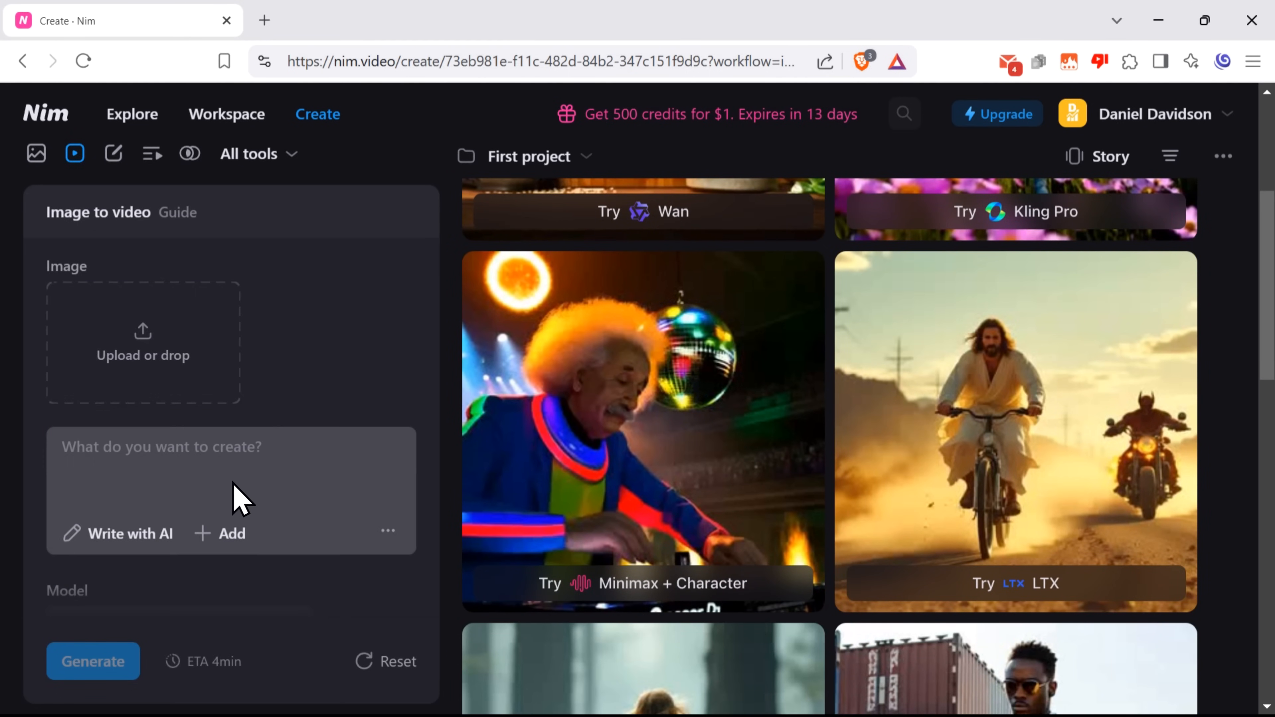
scroll(251, 500, down, 3)
Open the Restyle video tool and review its video upload, style description, model, style and seed settings.
click(291, 154)
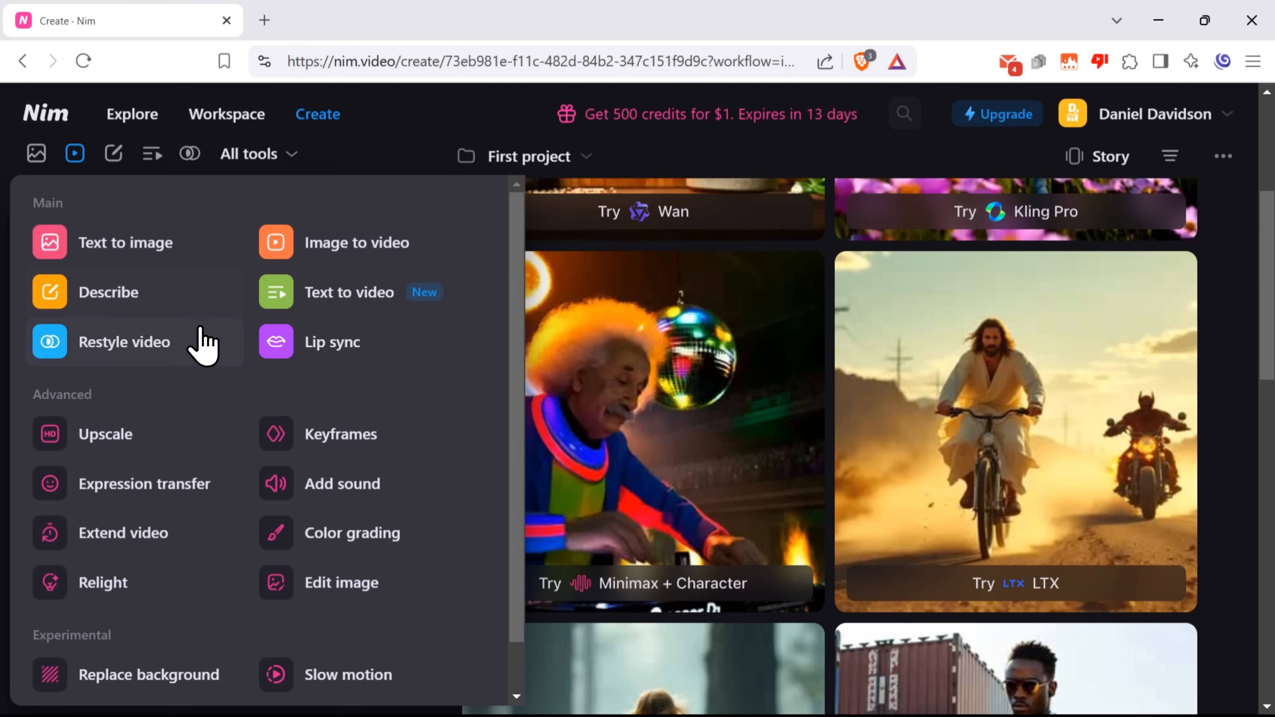
click(144, 368)
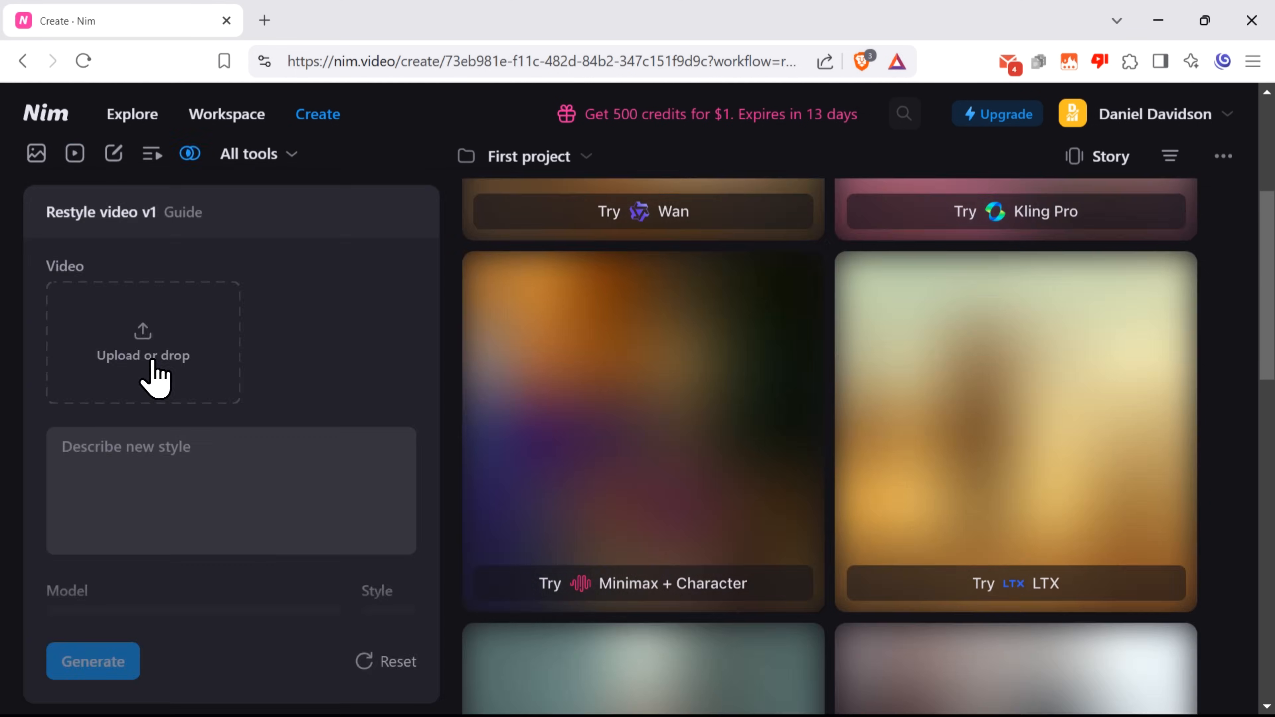
scroll(361, 311, down, 2)
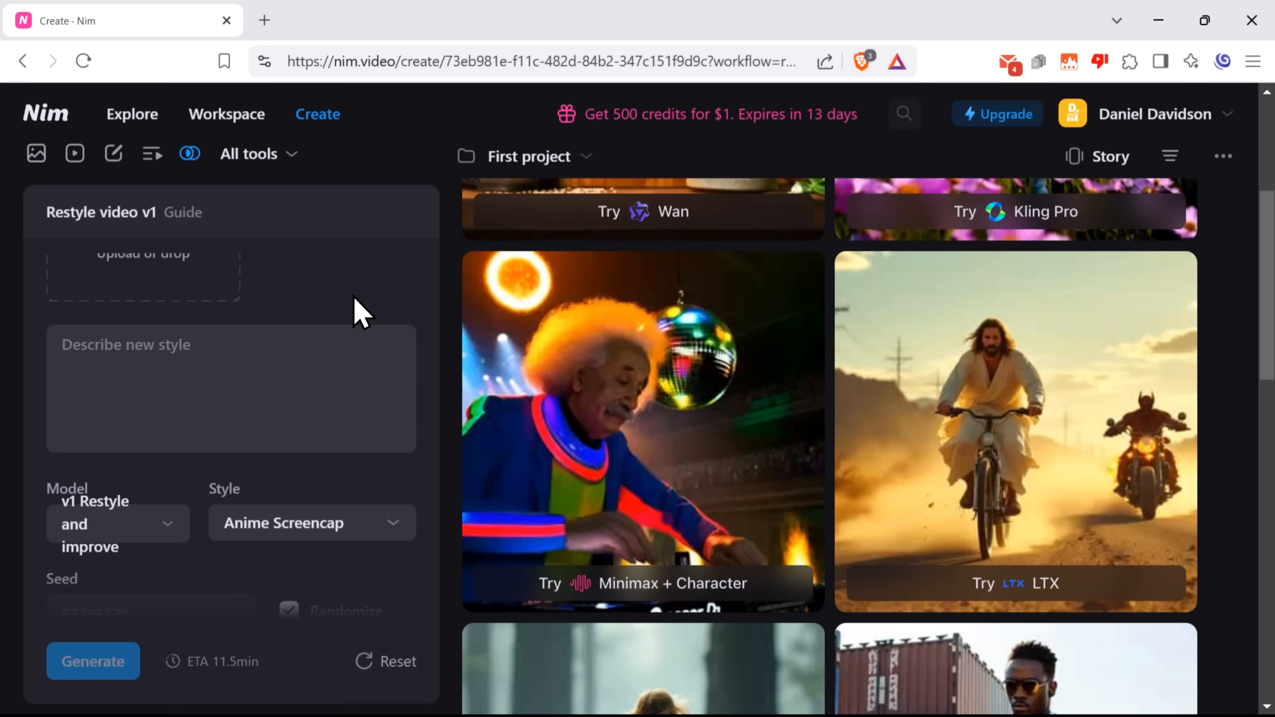
scroll(360, 312, down, 1)
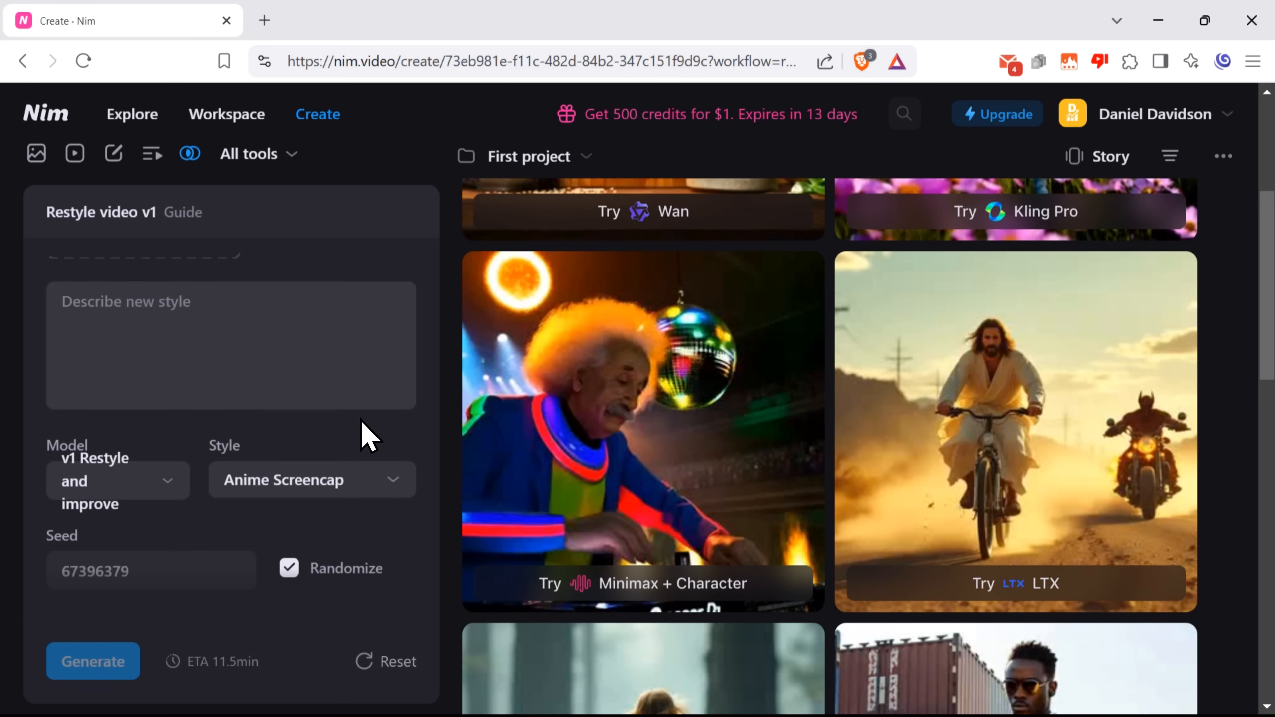
scroll(364, 449, up, 5)
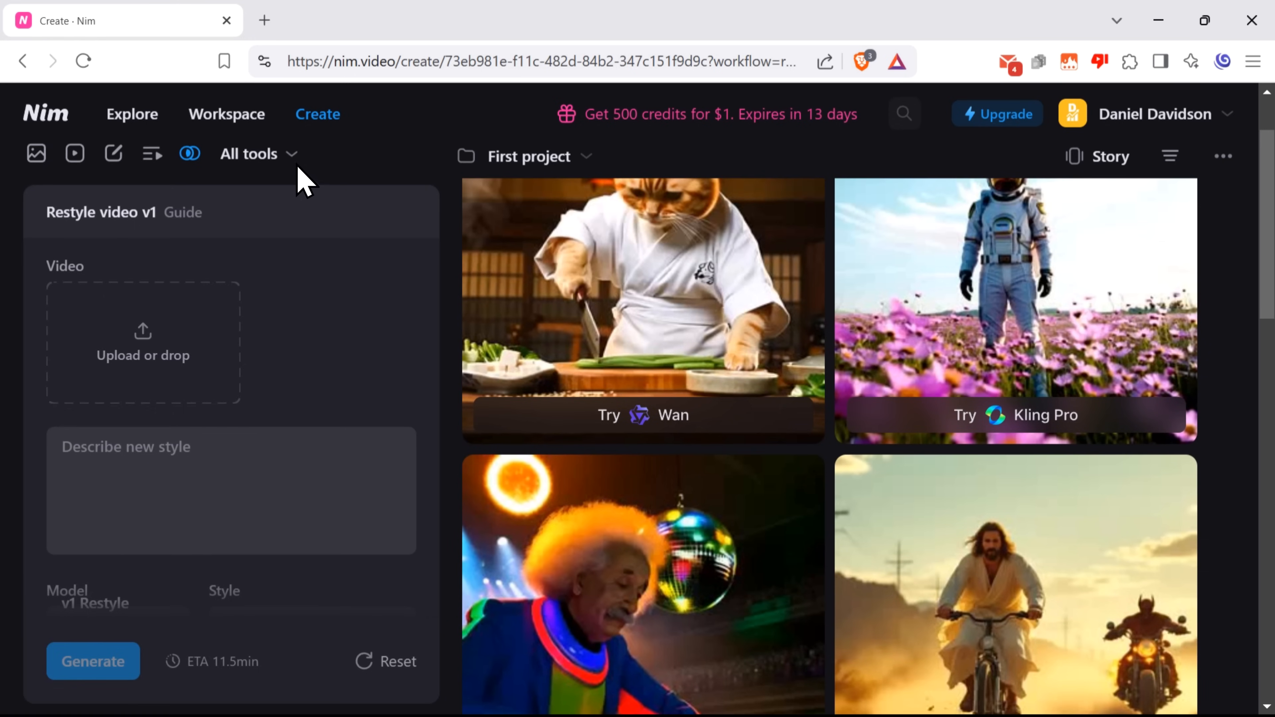
Open the Lip sync tool, review its text-to-speech options and set the speech source to Sound.
click(295, 160)
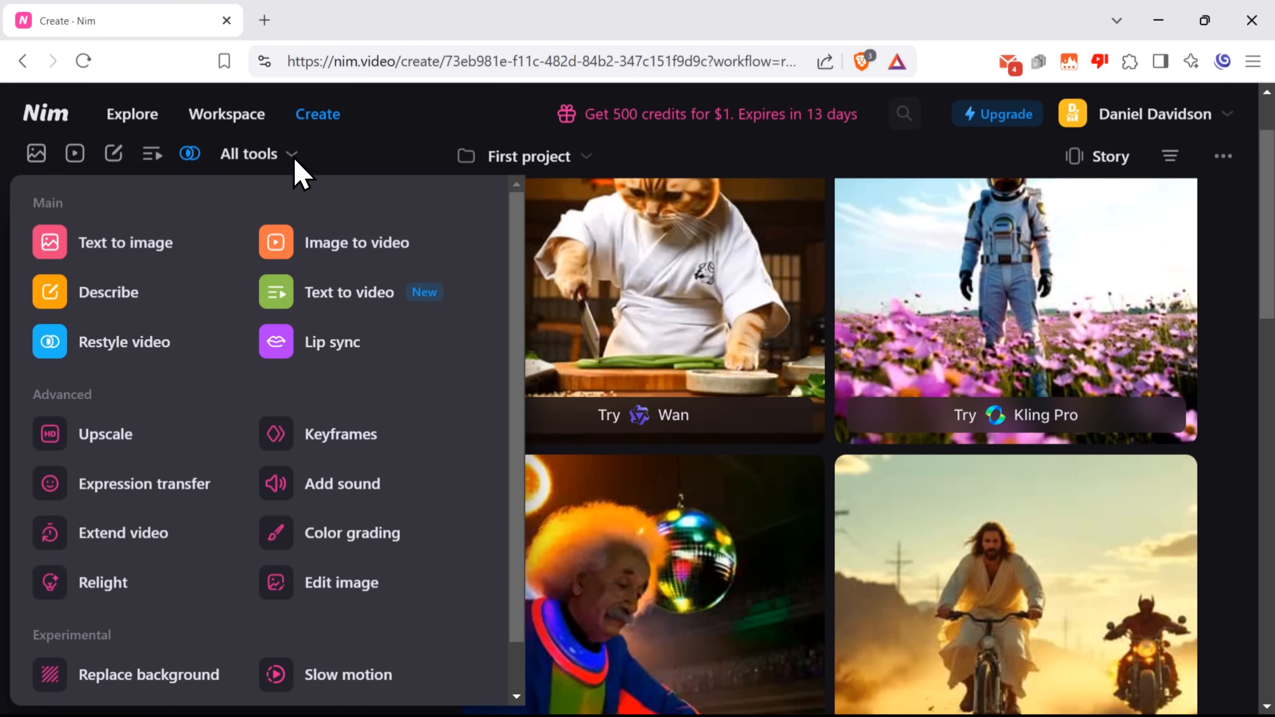
click(283, 346)
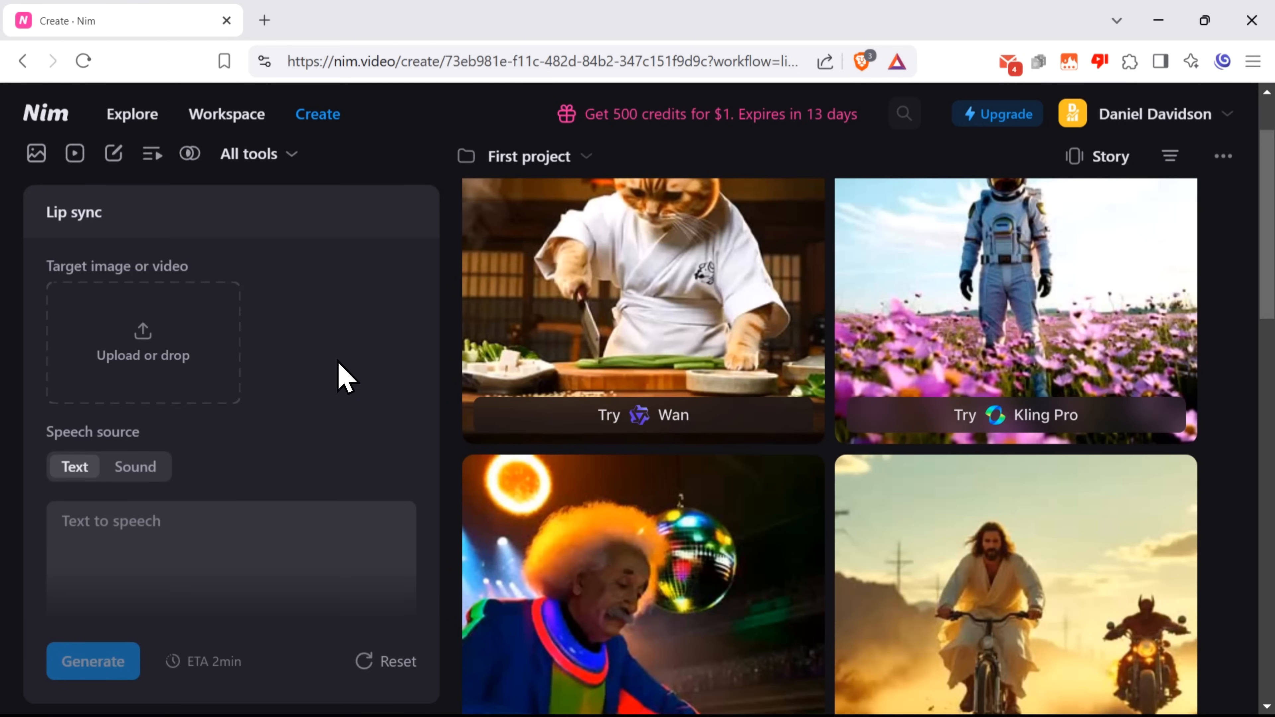
scroll(345, 377, down, 3)
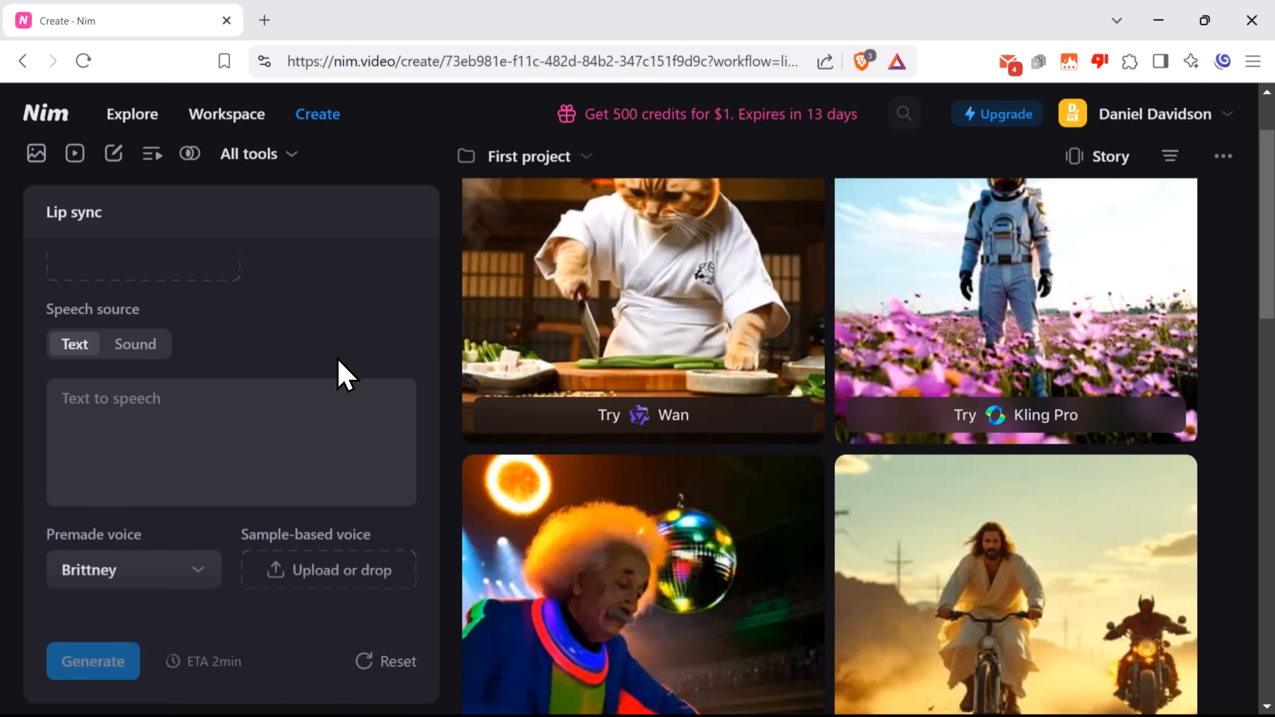
scroll(337, 358, up, 3)
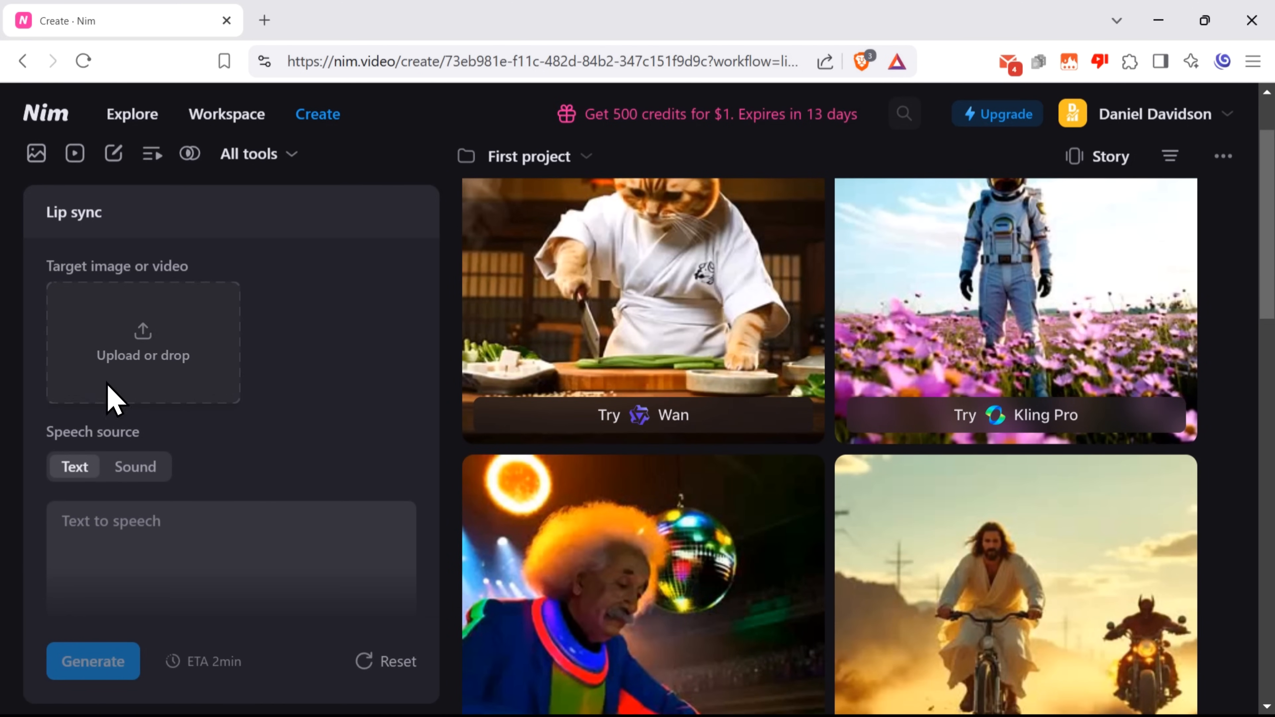
click(122, 472)
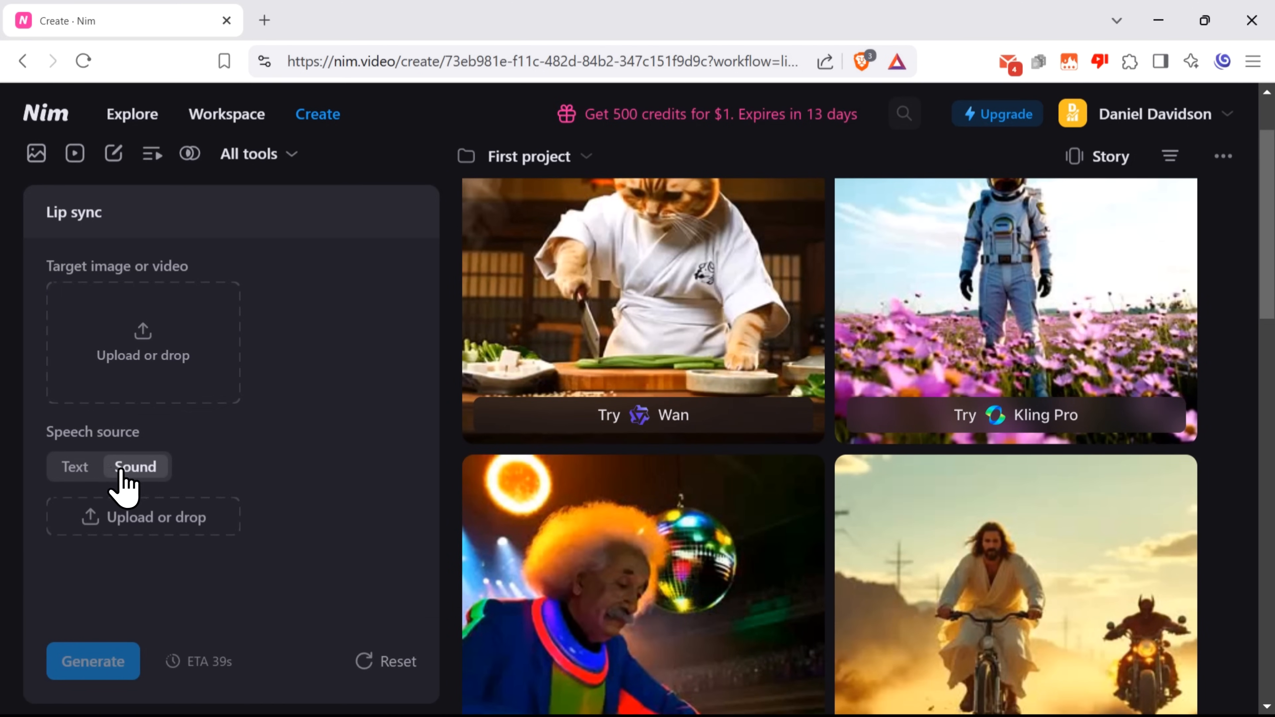
Set the Lip sync speech source to Text and examine the full list of main, advanced and experimental tools.
click(70, 469)
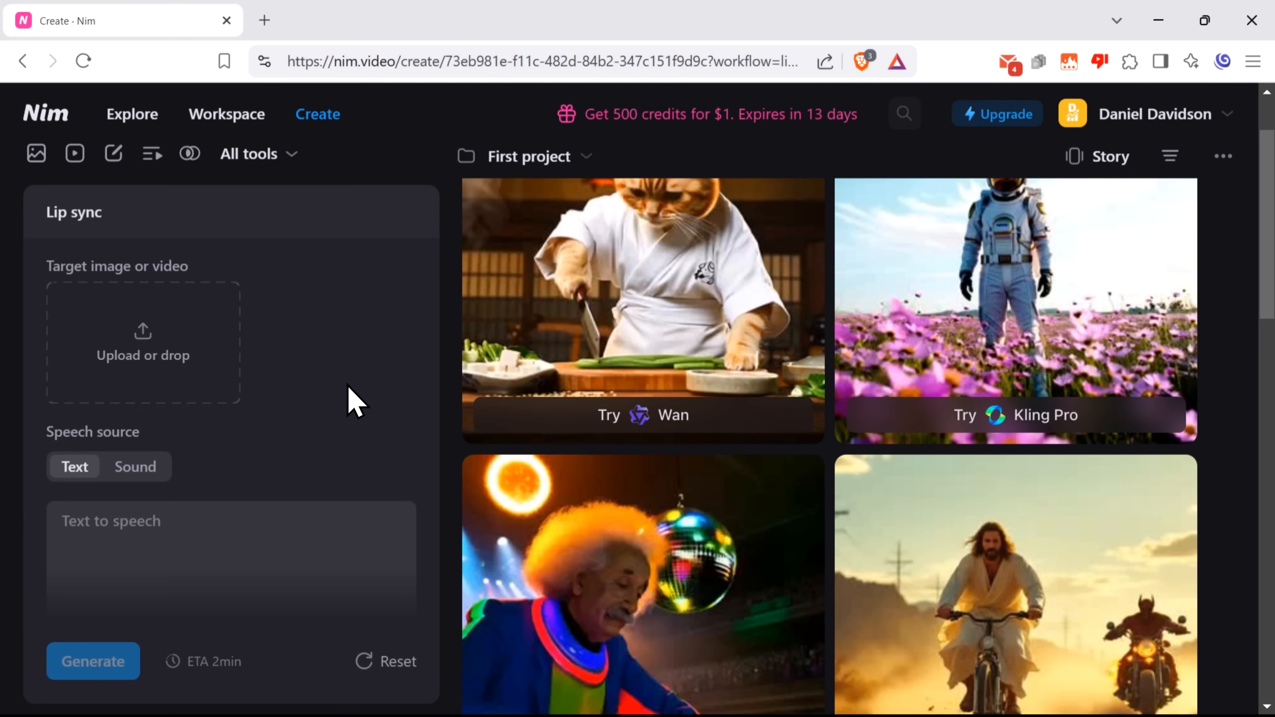
scroll(348, 385, down, 2)
click(291, 154)
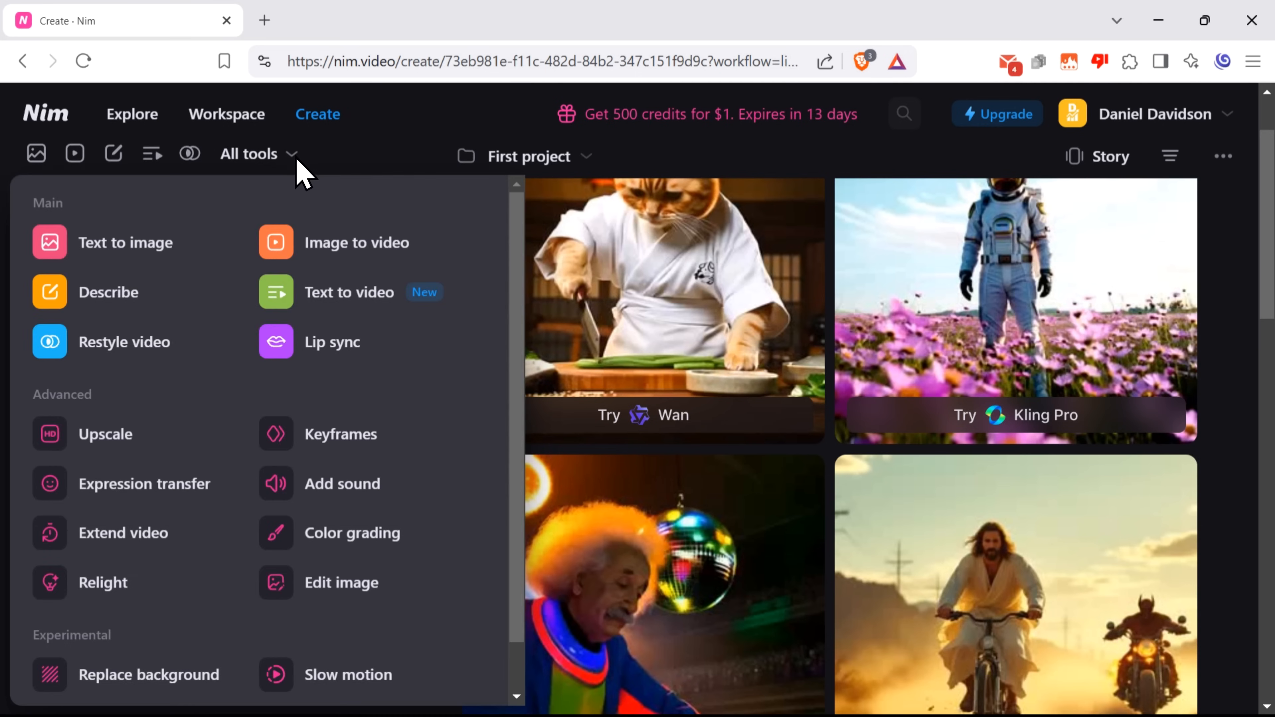
scroll(168, 397, down, 2)
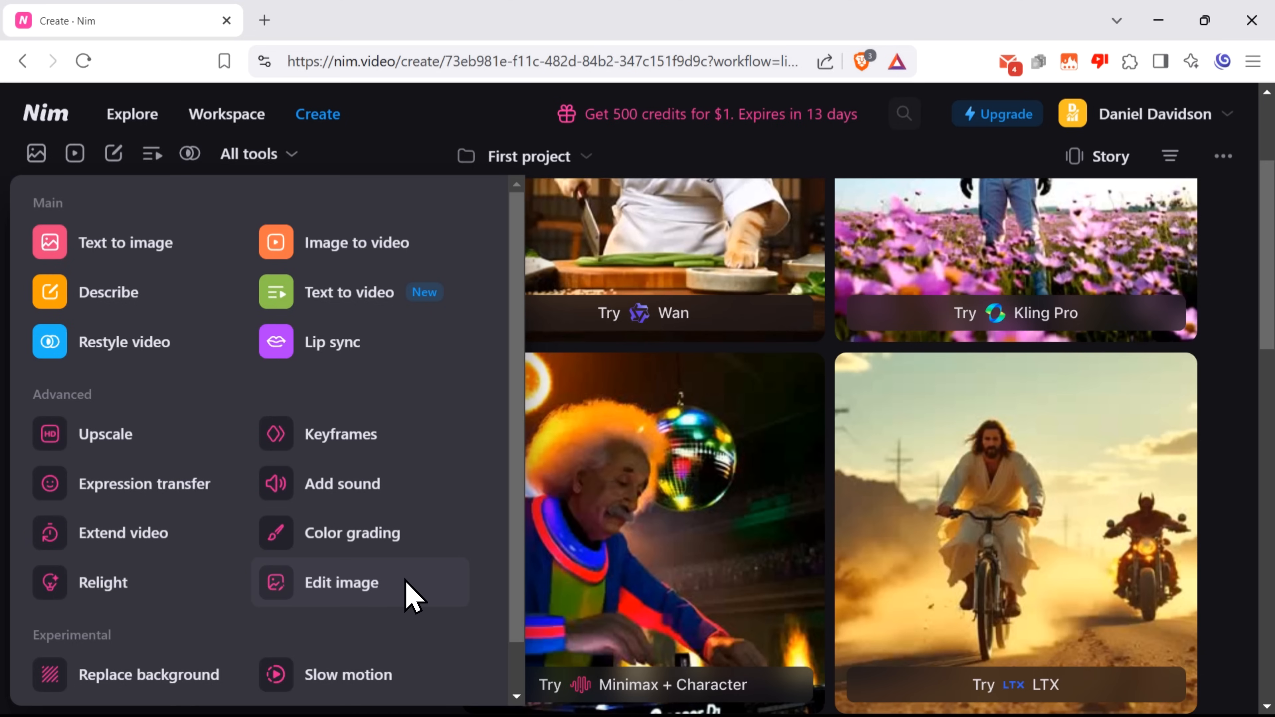
scroll(413, 561, down, 1)
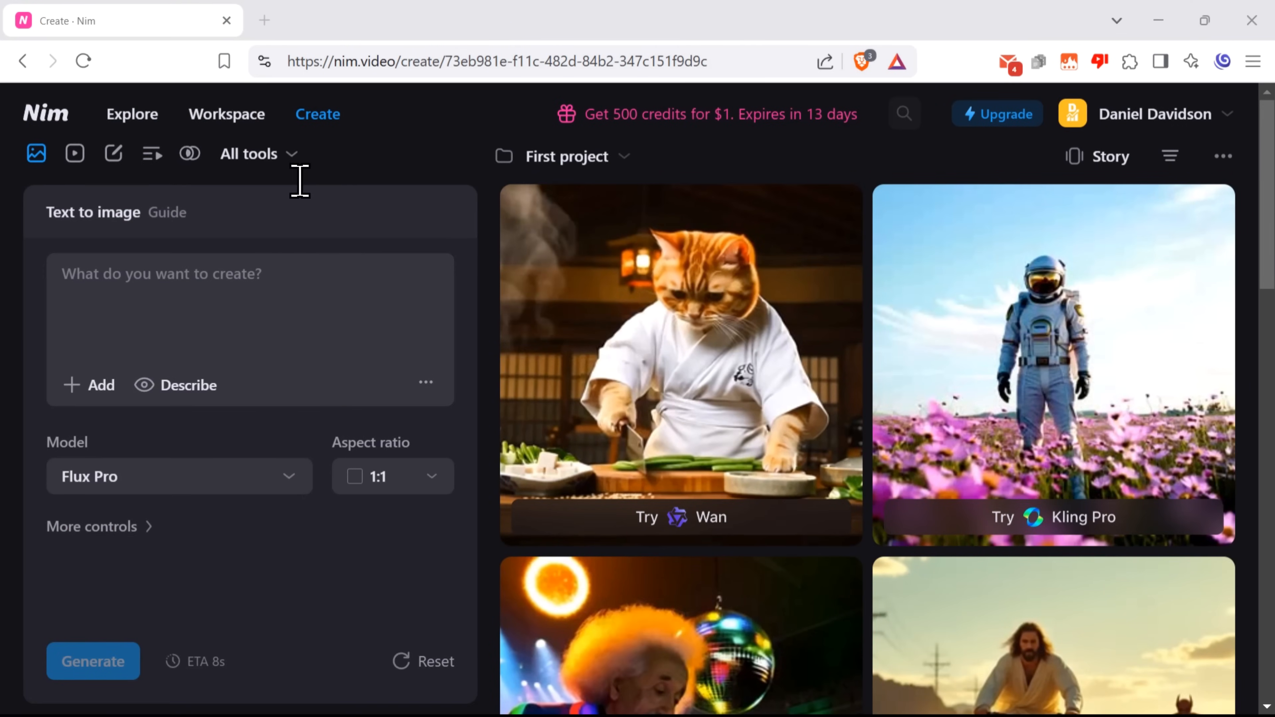
Open the Text to video tool and look over its form and the example clips.
click(293, 154)
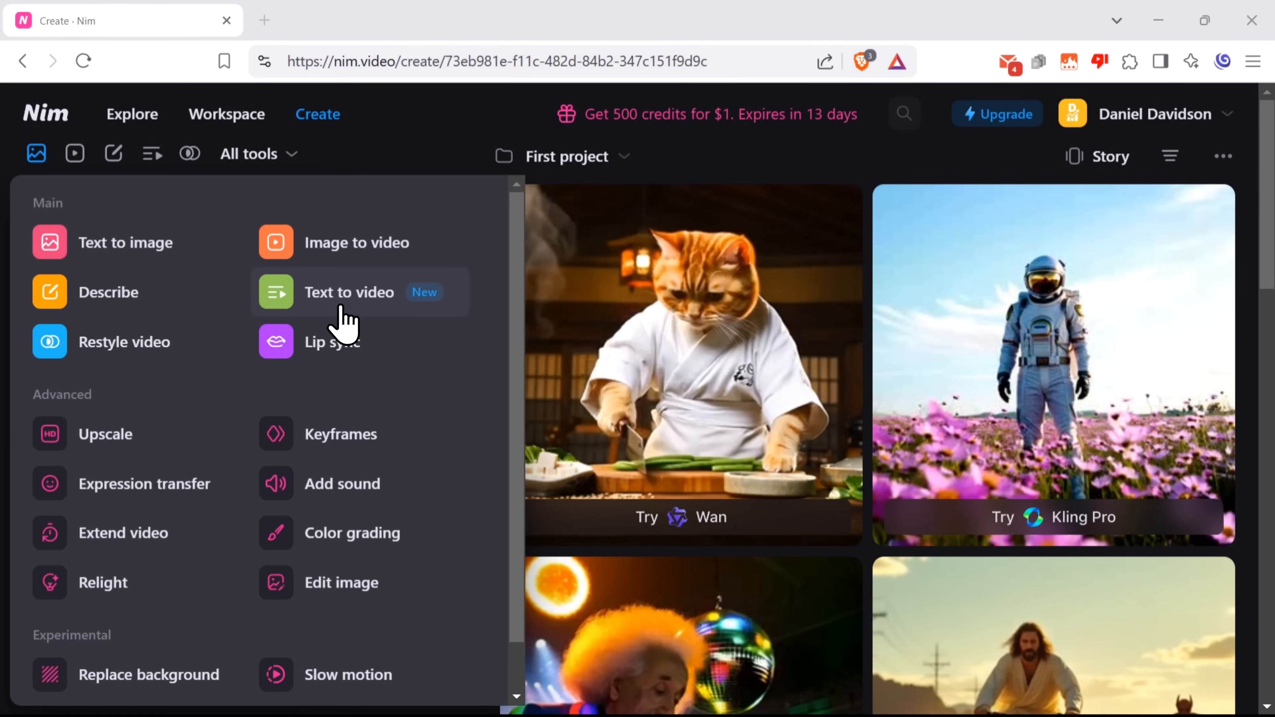
click(343, 302)
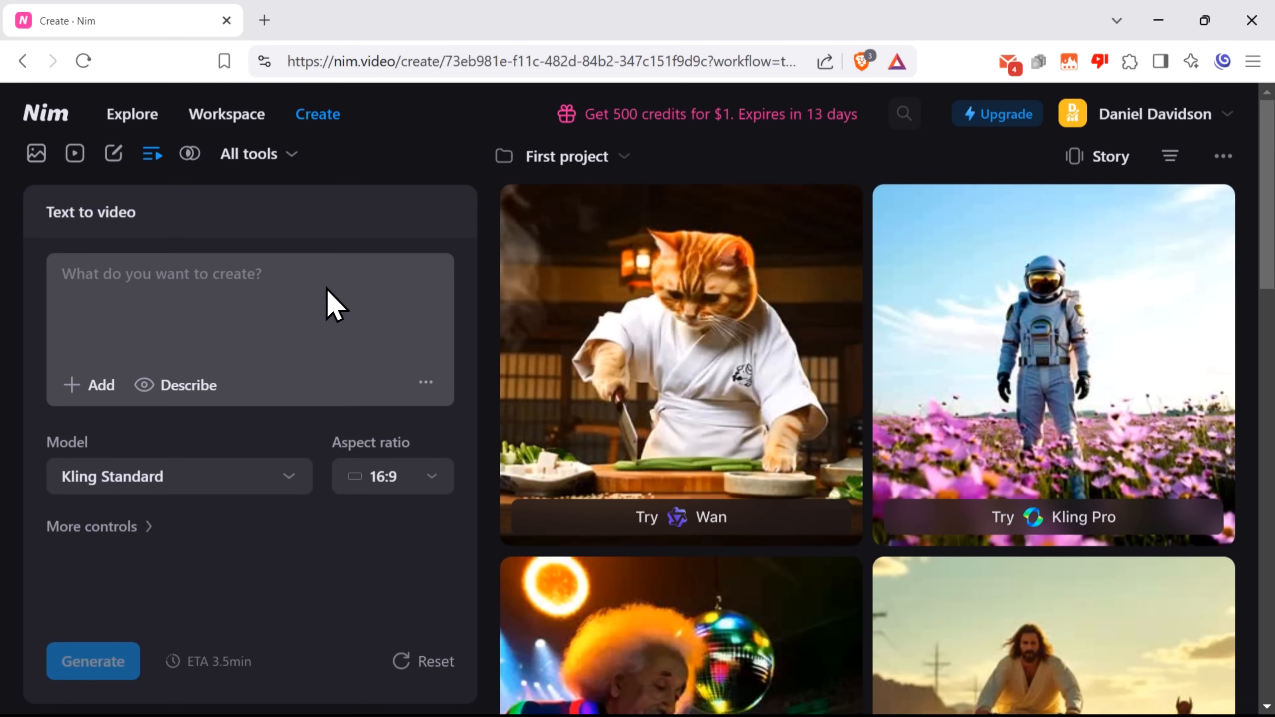
scroll(354, 321, down, 3)
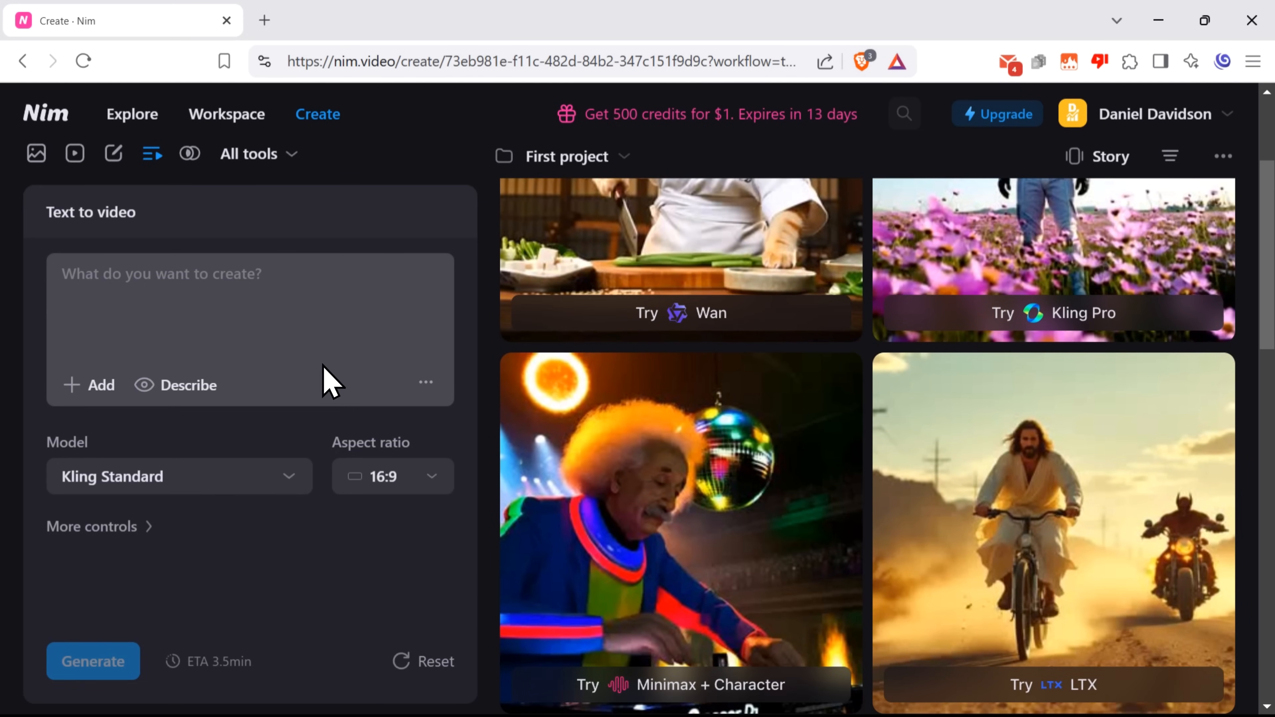
scroll(256, 655, down, 5)
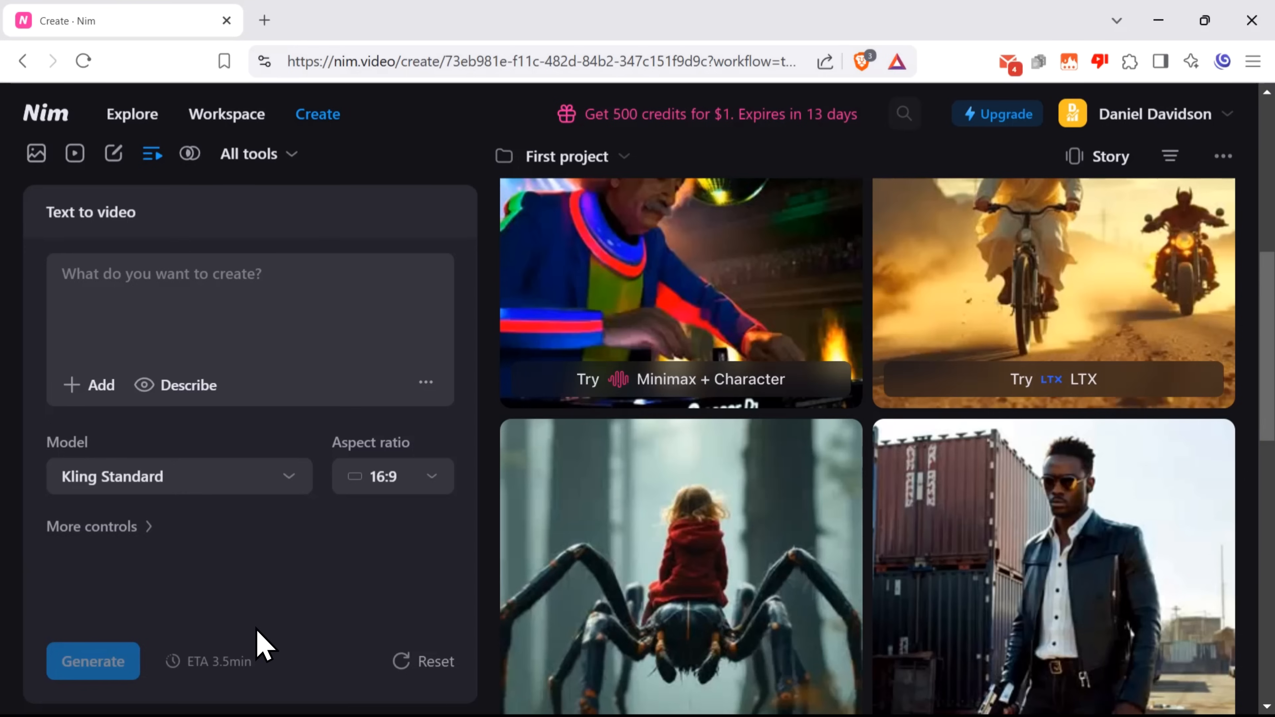
scroll(251, 553, up, 5)
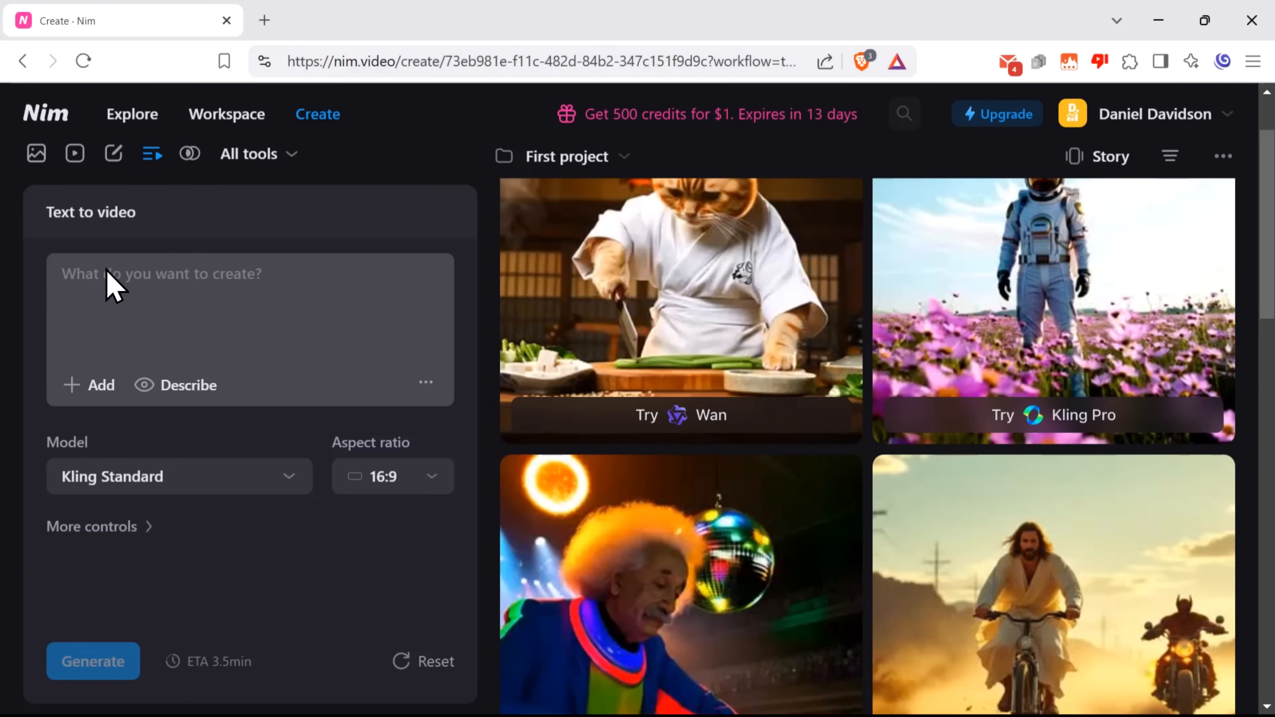
Enter and rewrite the prompt "A peaceful cottage in the middle of a misty forest, with warm lights glowing from the windows and fireflies dancing in the air.".
click(142, 286)
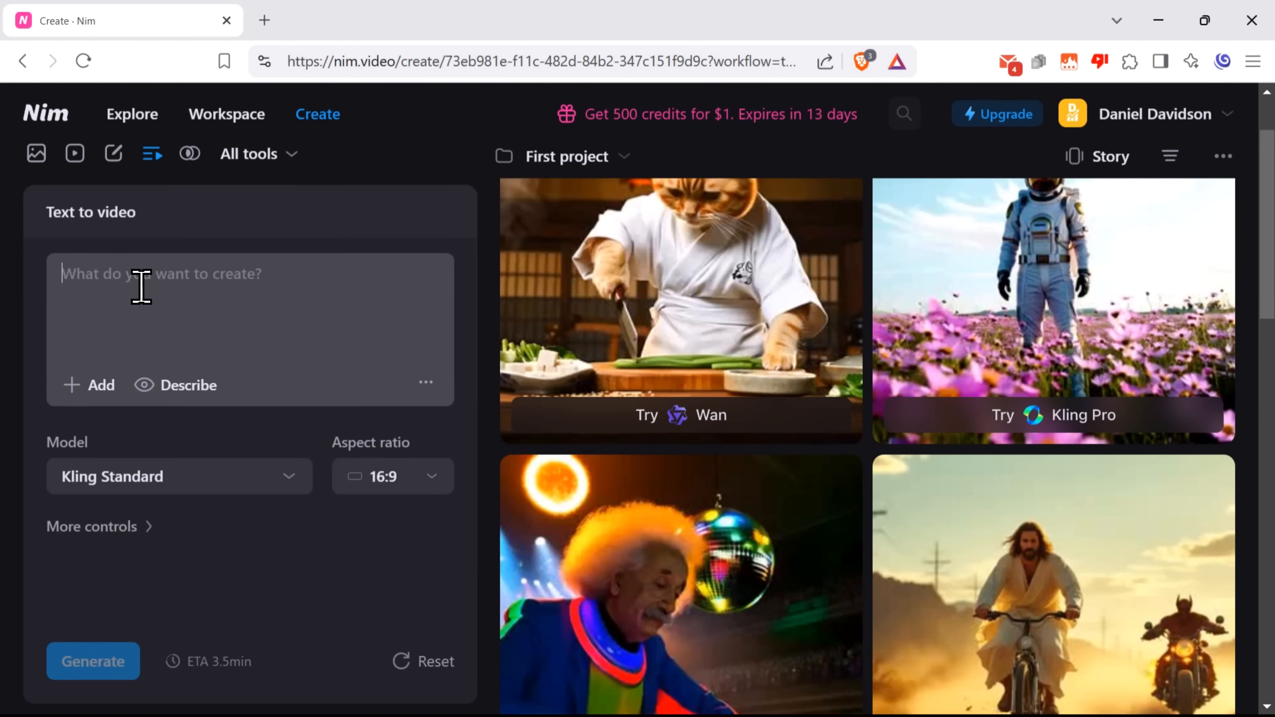
text(A peaceful cottage in the middle of a misty forest, with warm lights glowing from the windows and fireflies dancing in the air.)
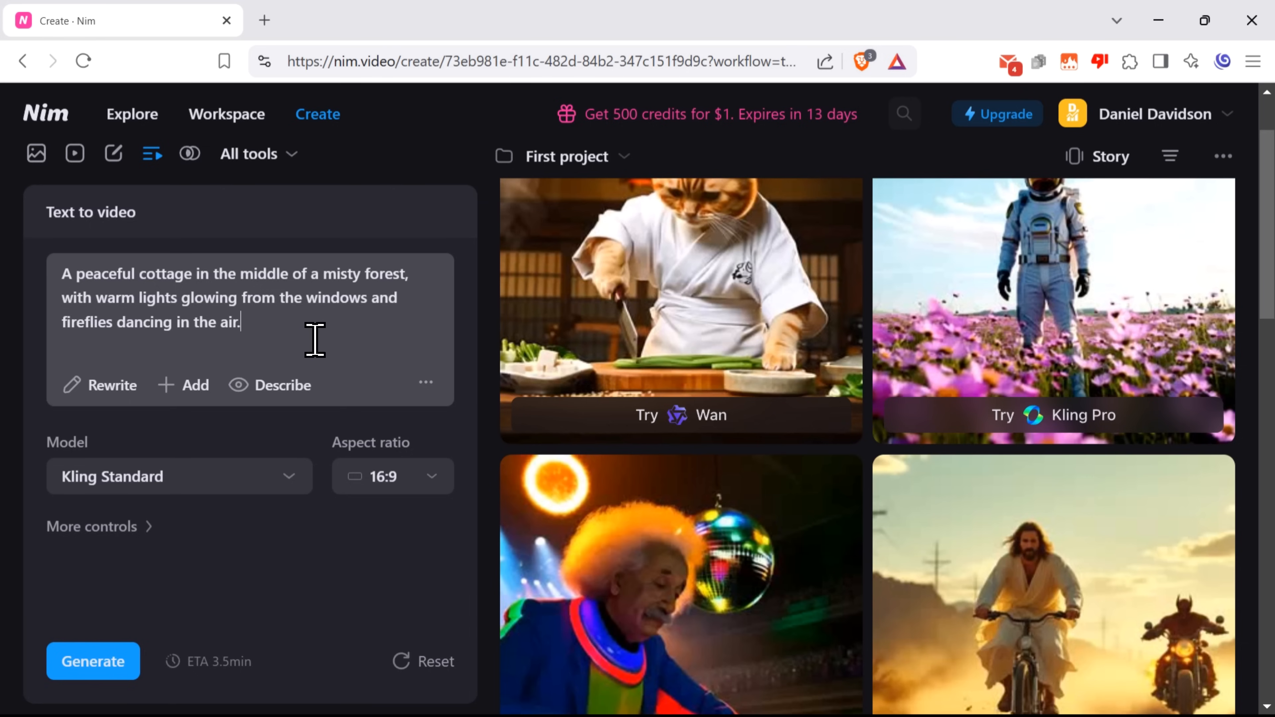
click(109, 386)
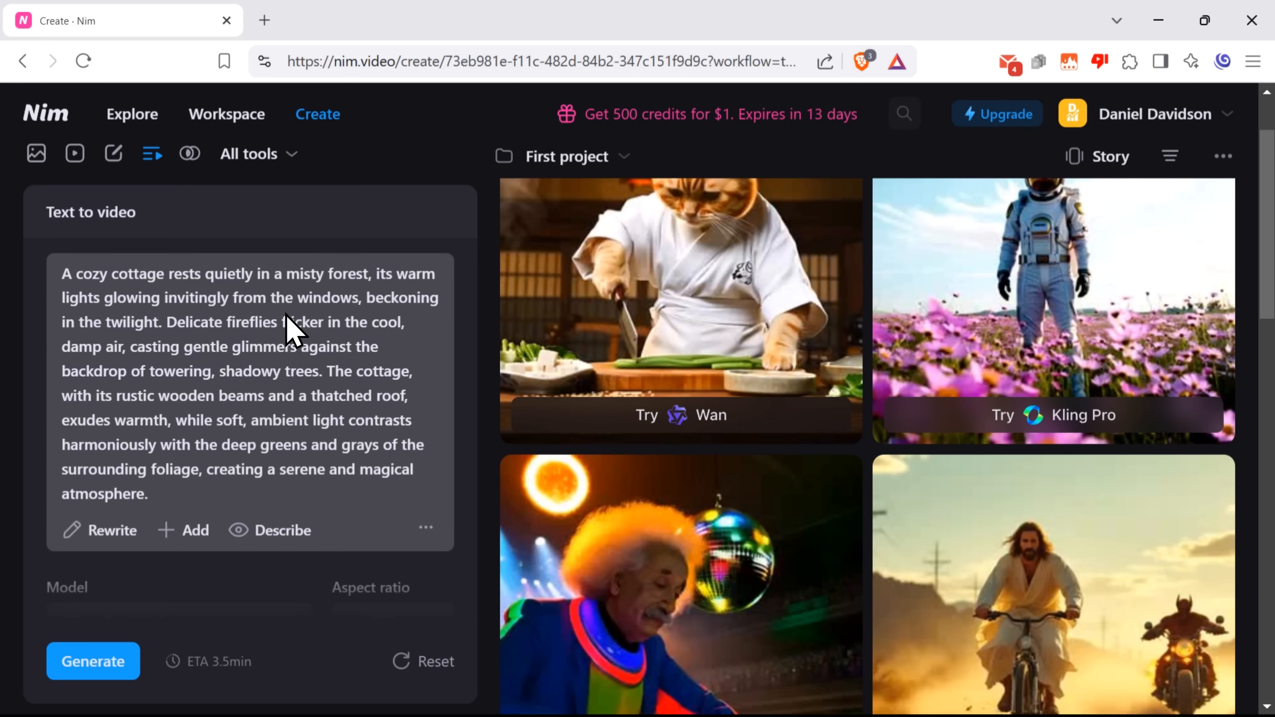
Extend the cottage prompt with the Lighting element from the prompt additions.
click(195, 438)
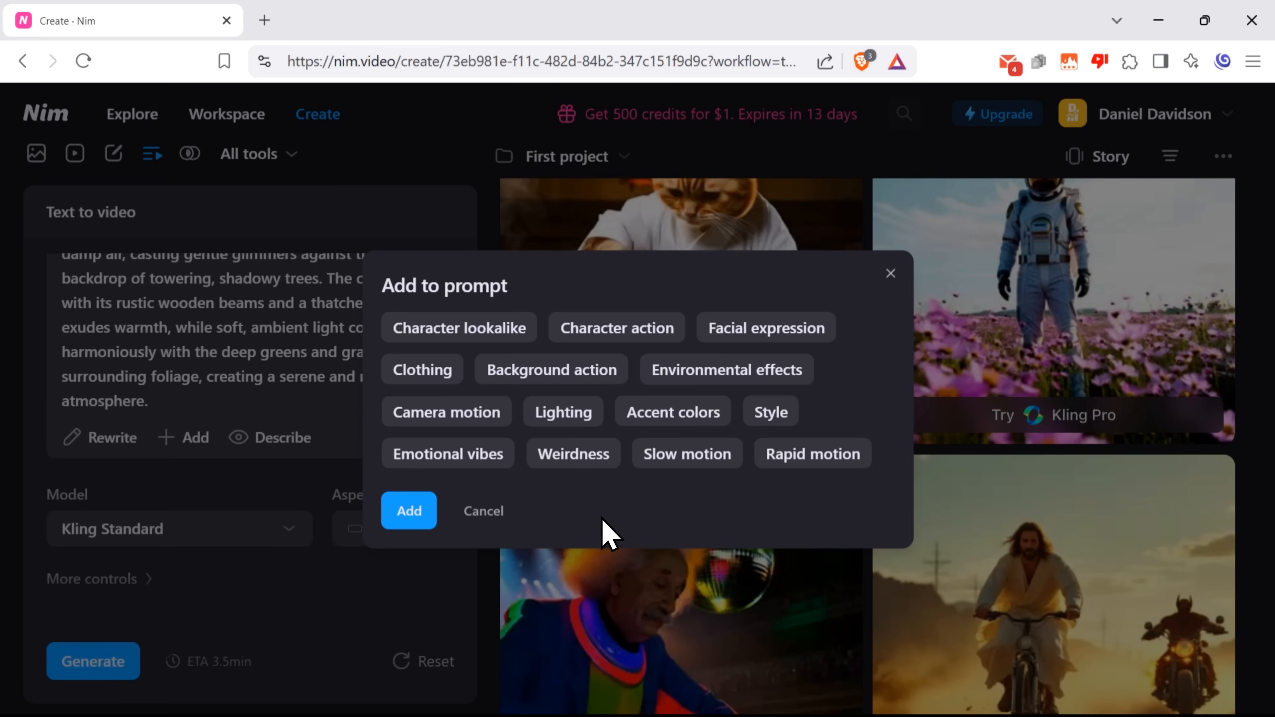
click(565, 416)
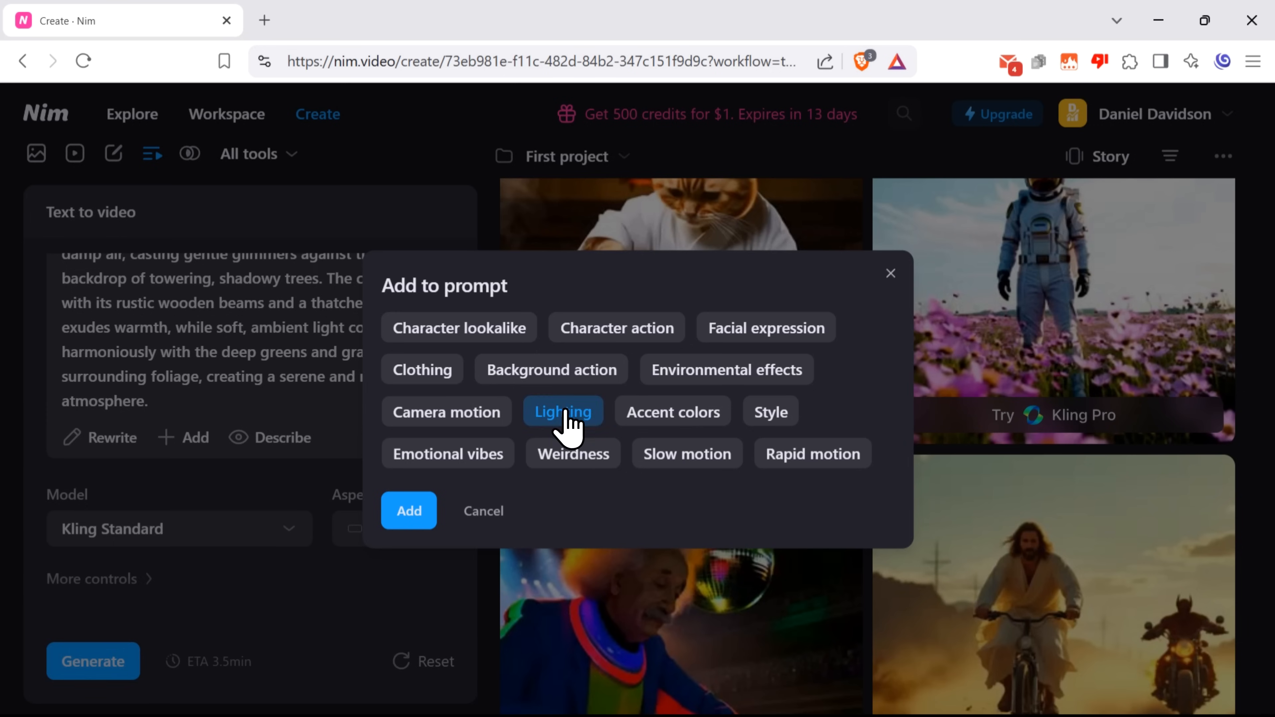
click(412, 517)
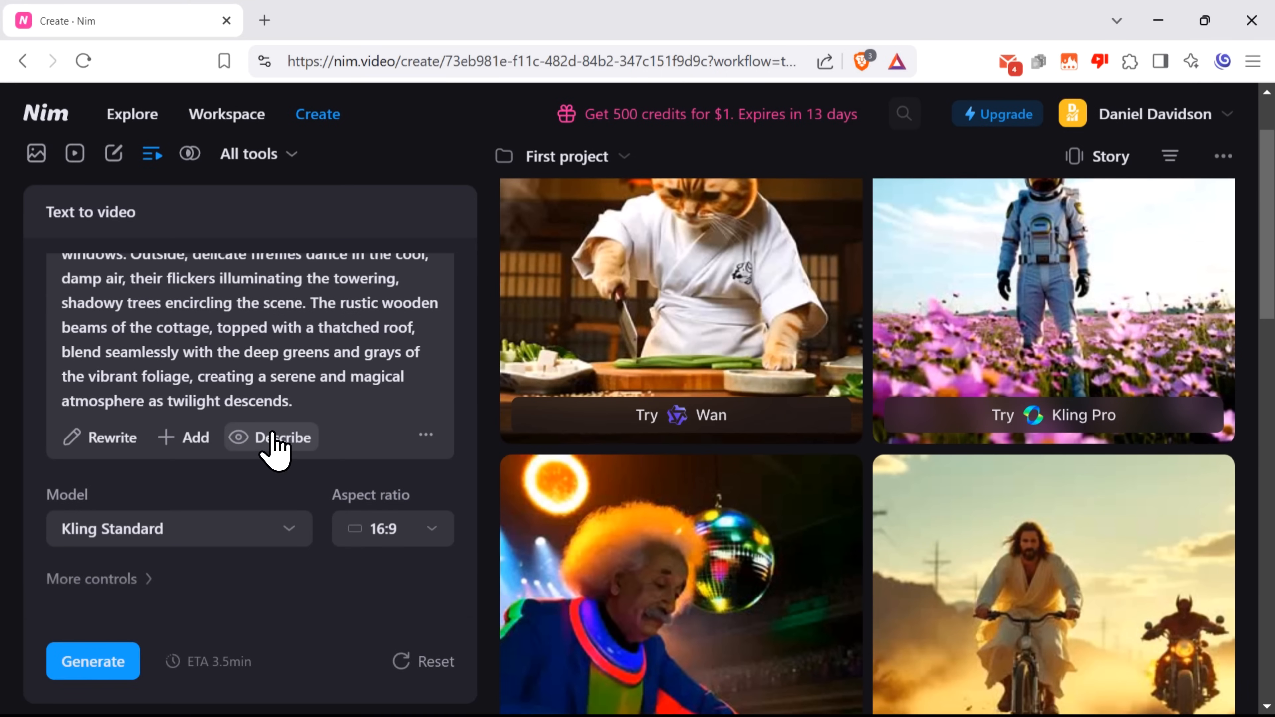
View the Describe reference upload and the prompt's extra options, leaving both without changing anything.
click(278, 439)
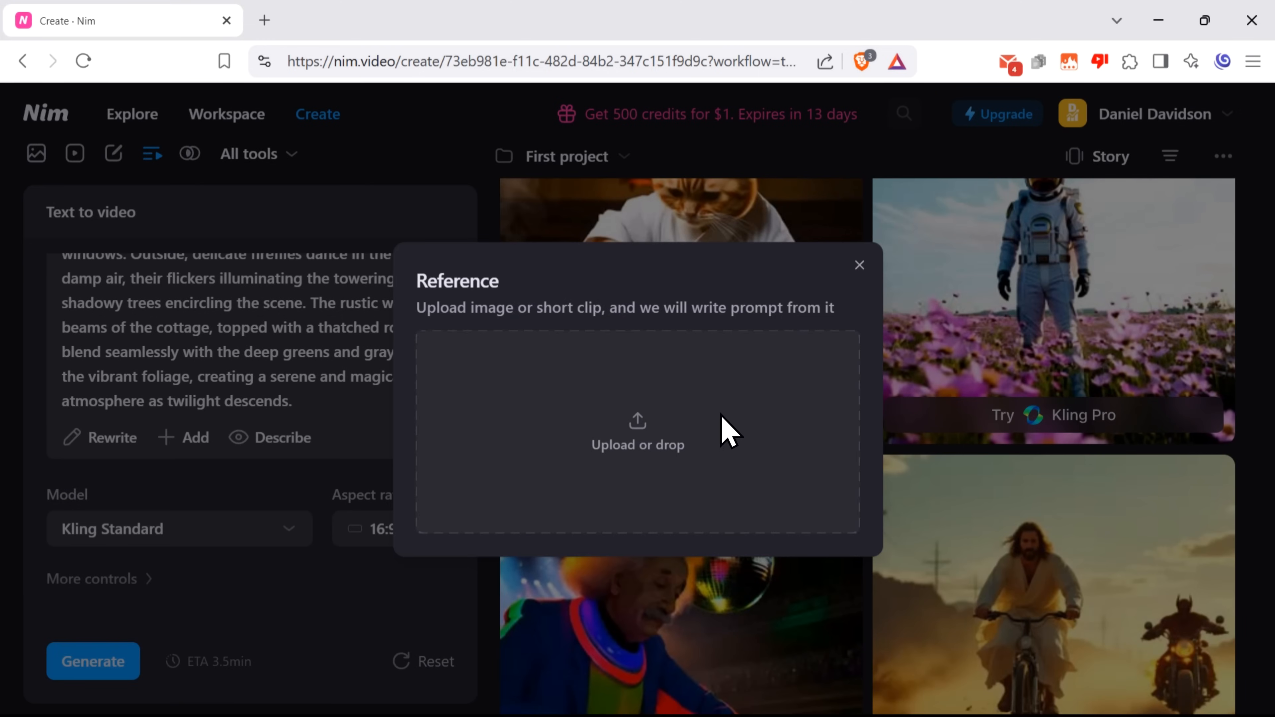
click(859, 266)
click(425, 435)
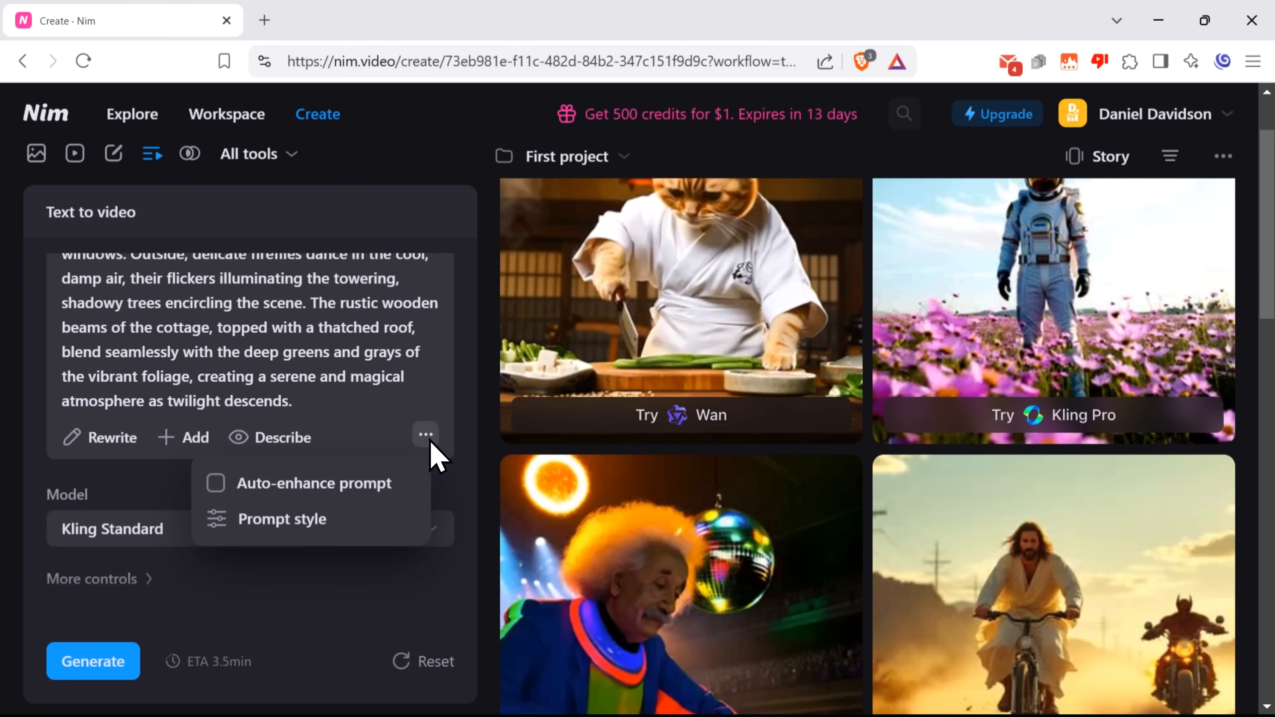
click(441, 517)
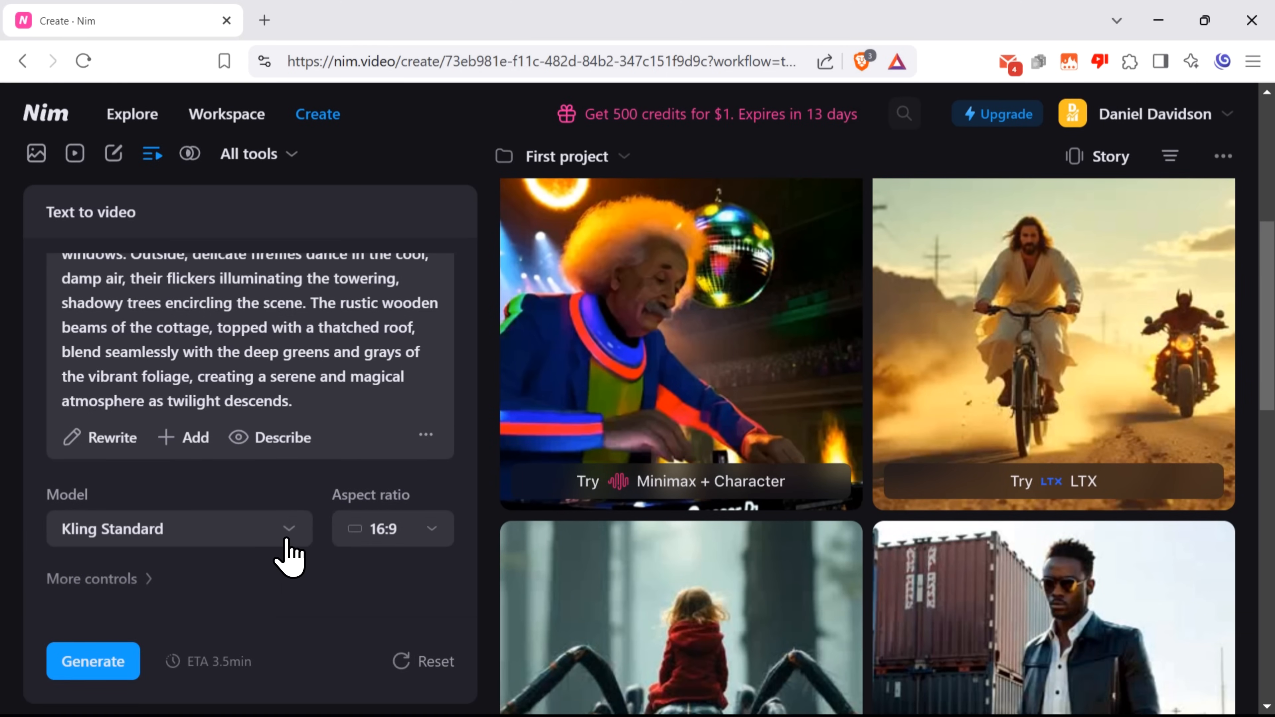
Review the available video models and aspect ratios for the text-to-video clip, leaving both settings as they are.
click(287, 541)
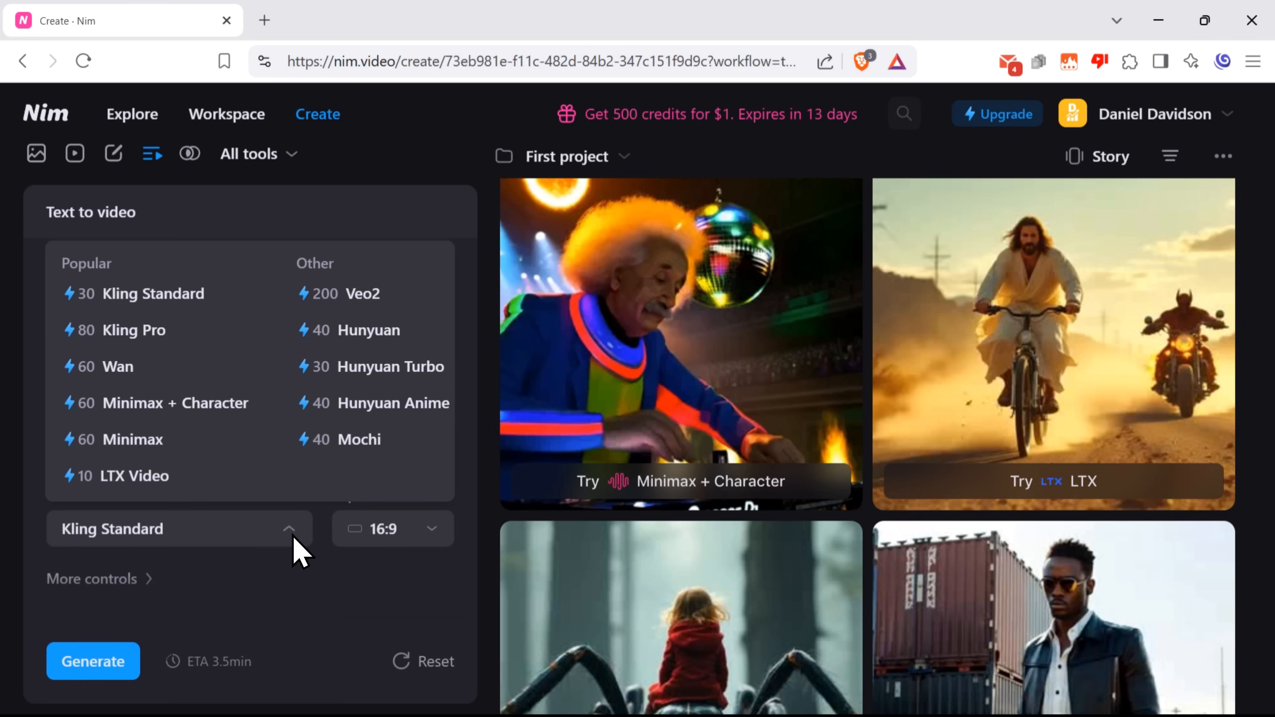
click(293, 545)
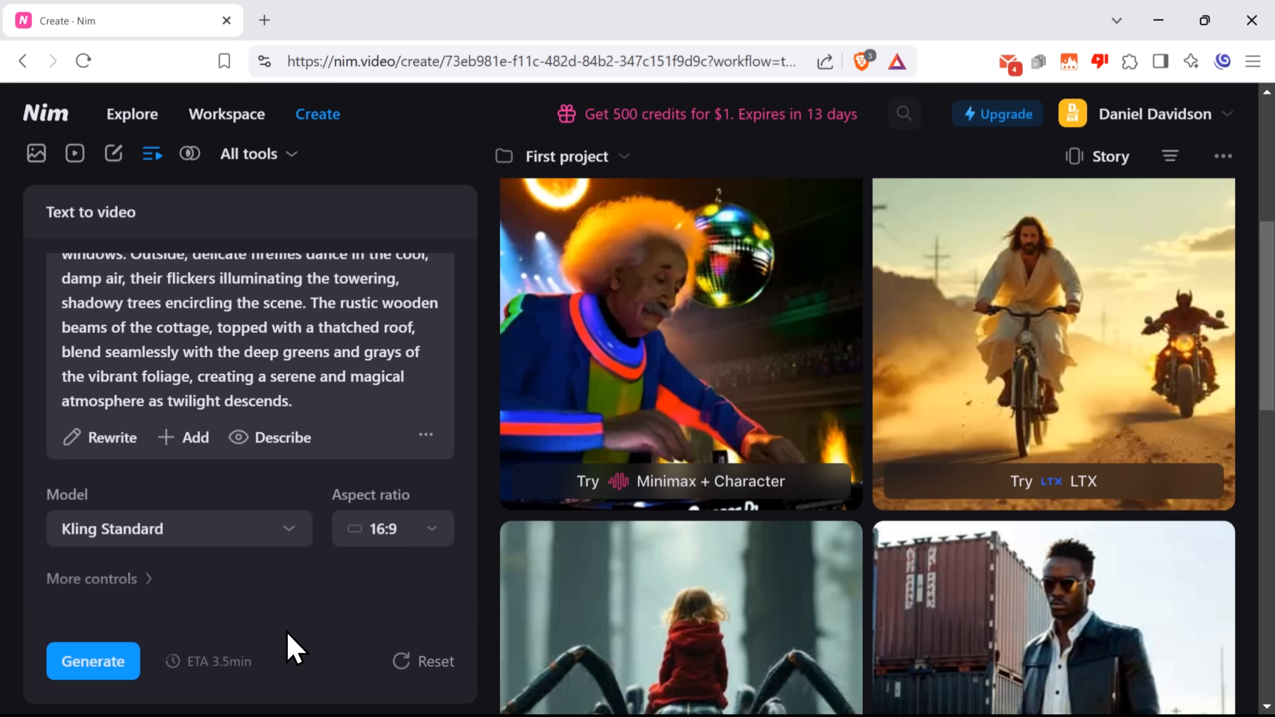
click(431, 536)
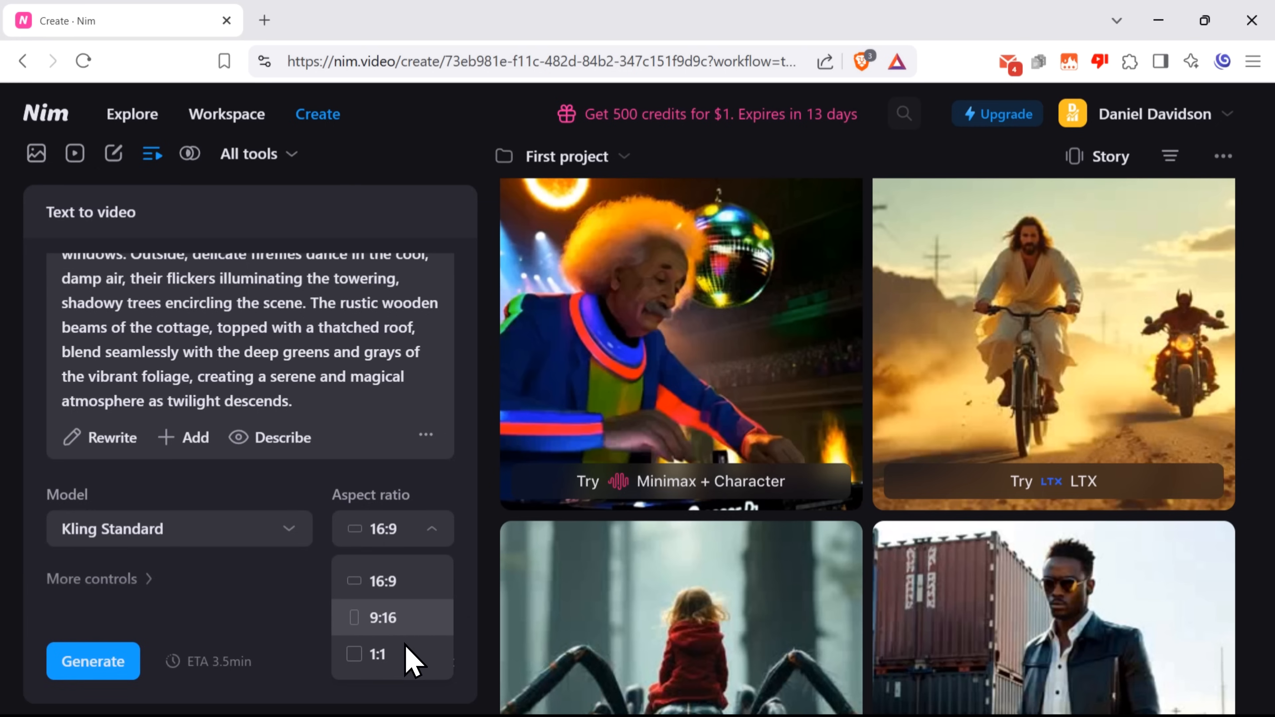
scroll(289, 615, down, 4)
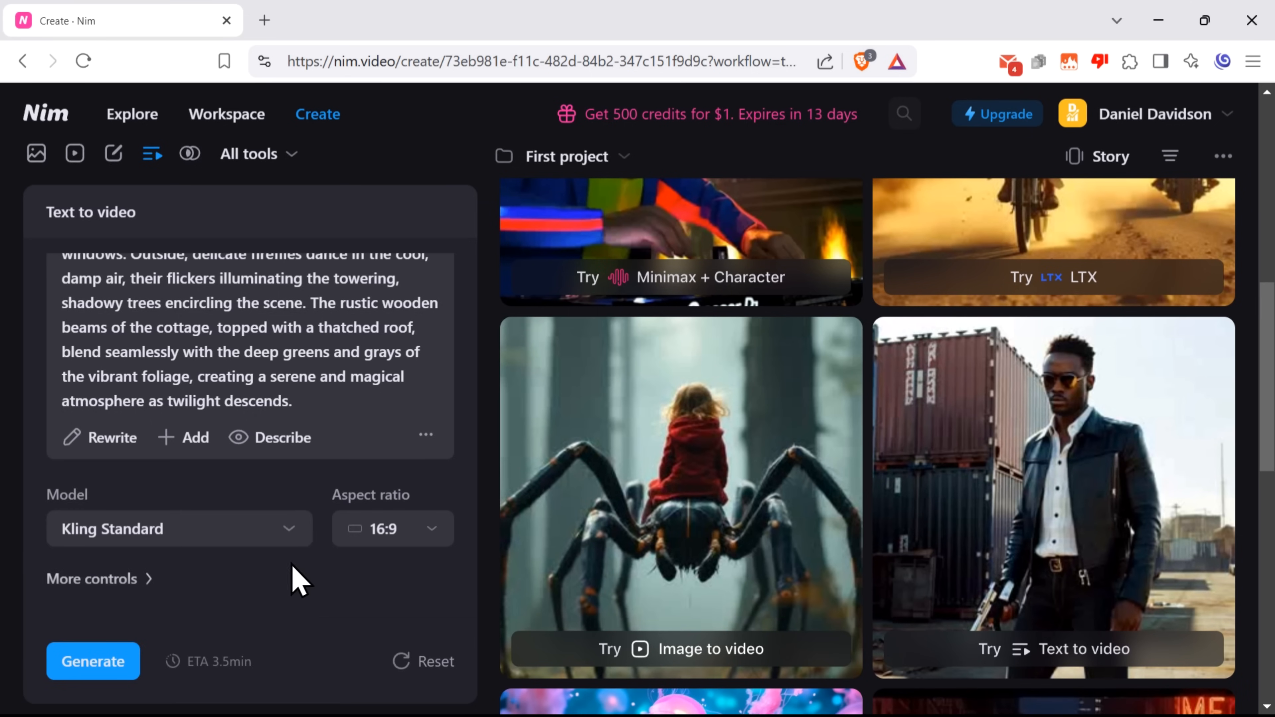
scroll(311, 595, down, 4)
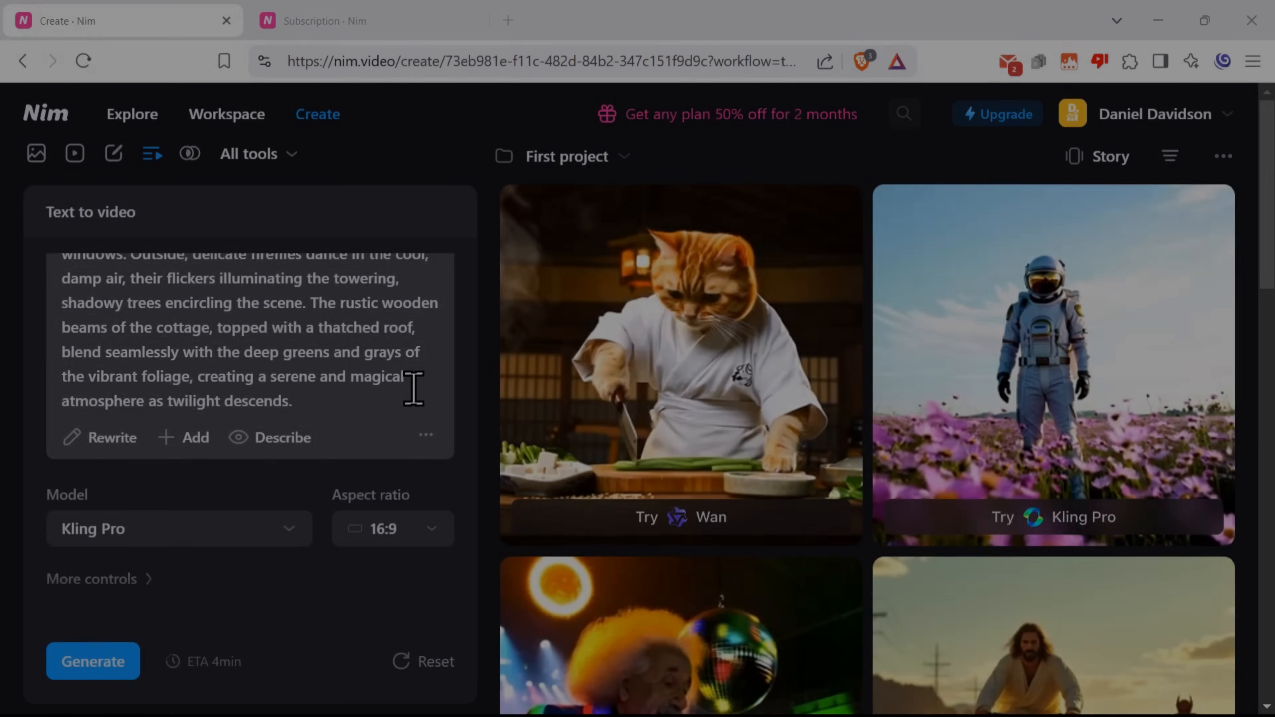
Generate the cottage video with the Kling Pro model and the 16:9 aspect ratio.
scroll(399, 368, down, 2)
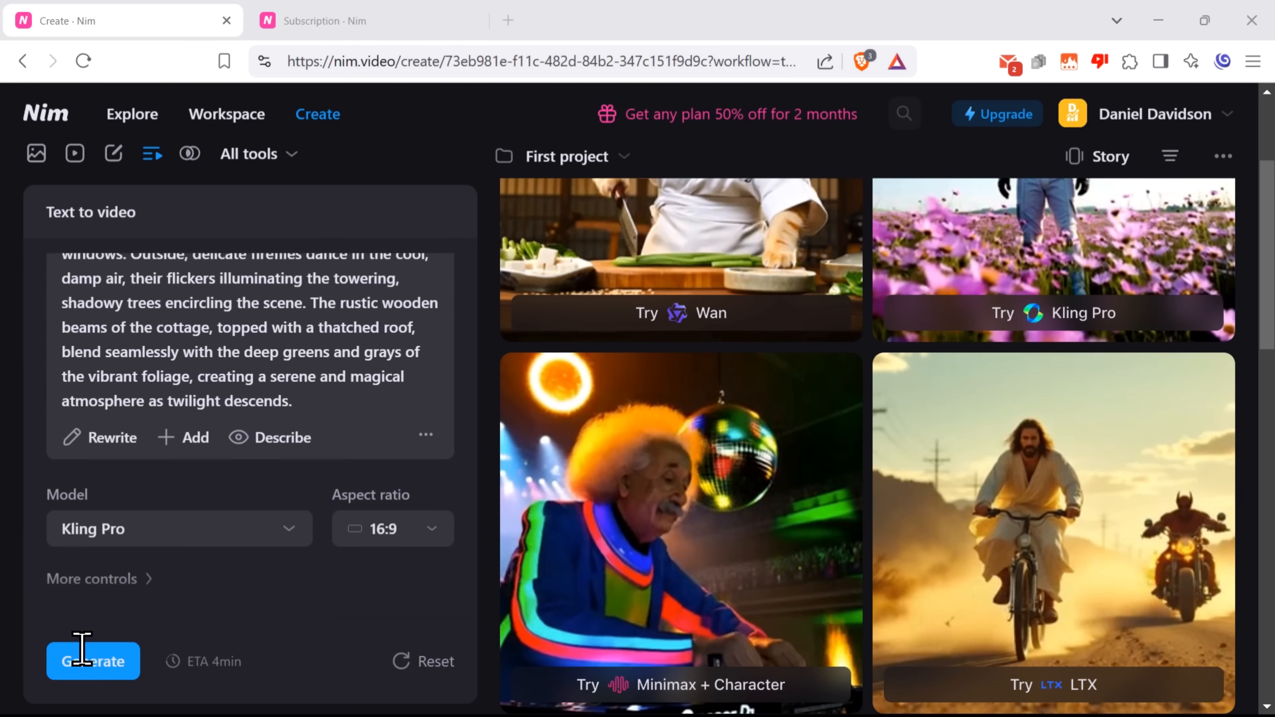
click(93, 662)
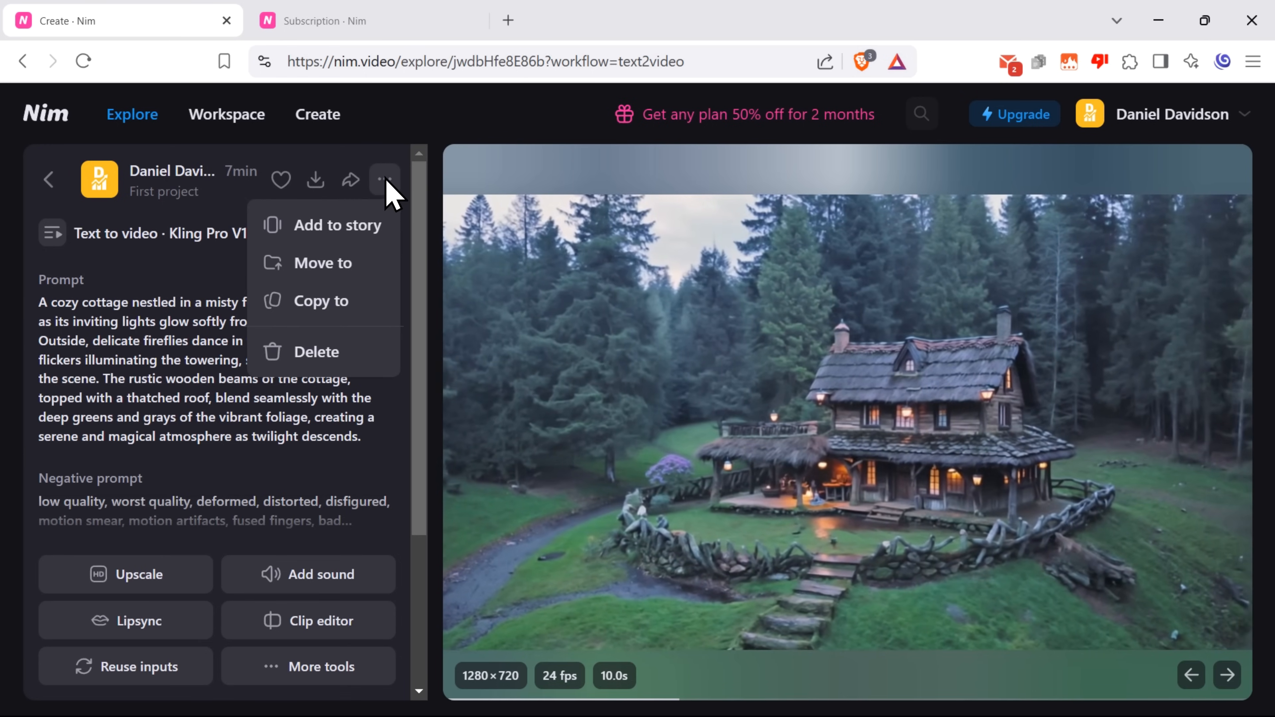
Review the generated cottage video's extra actions, negative prompt, seed, resolution, tags and follow-up editing tools.
click(386, 181)
scroll(285, 395, down, 4)
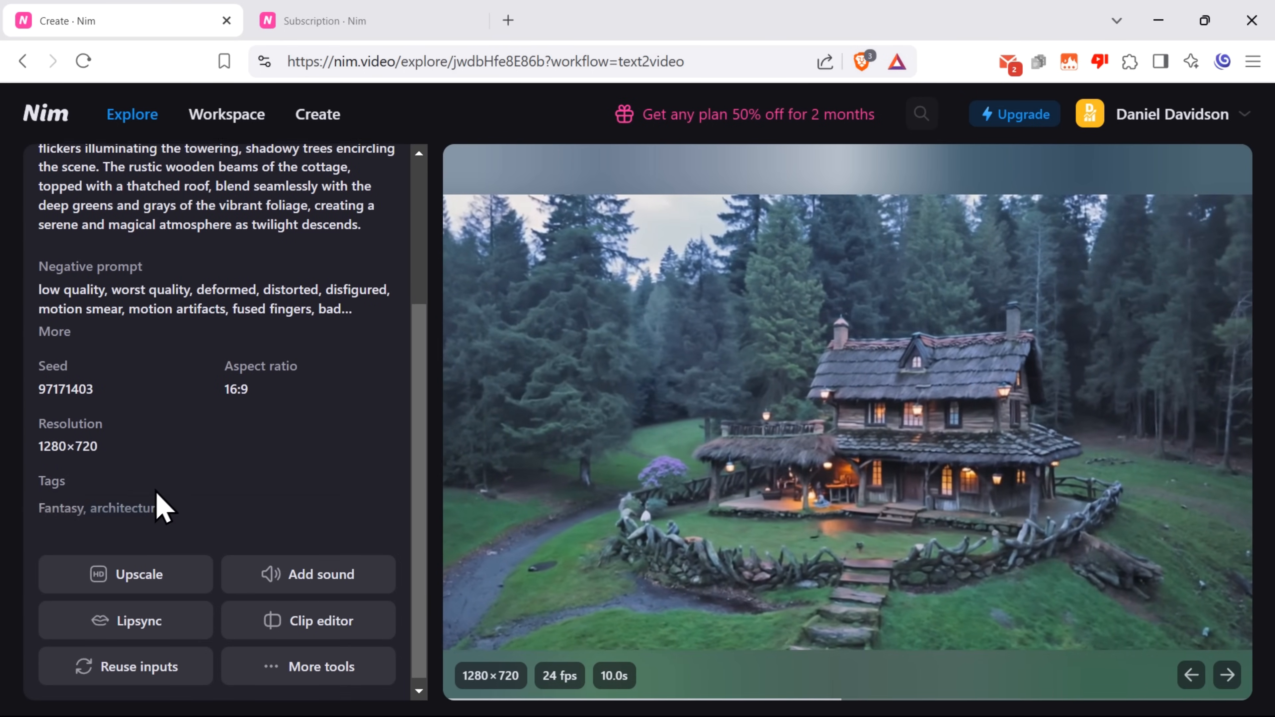
mouse_move(336, 679)
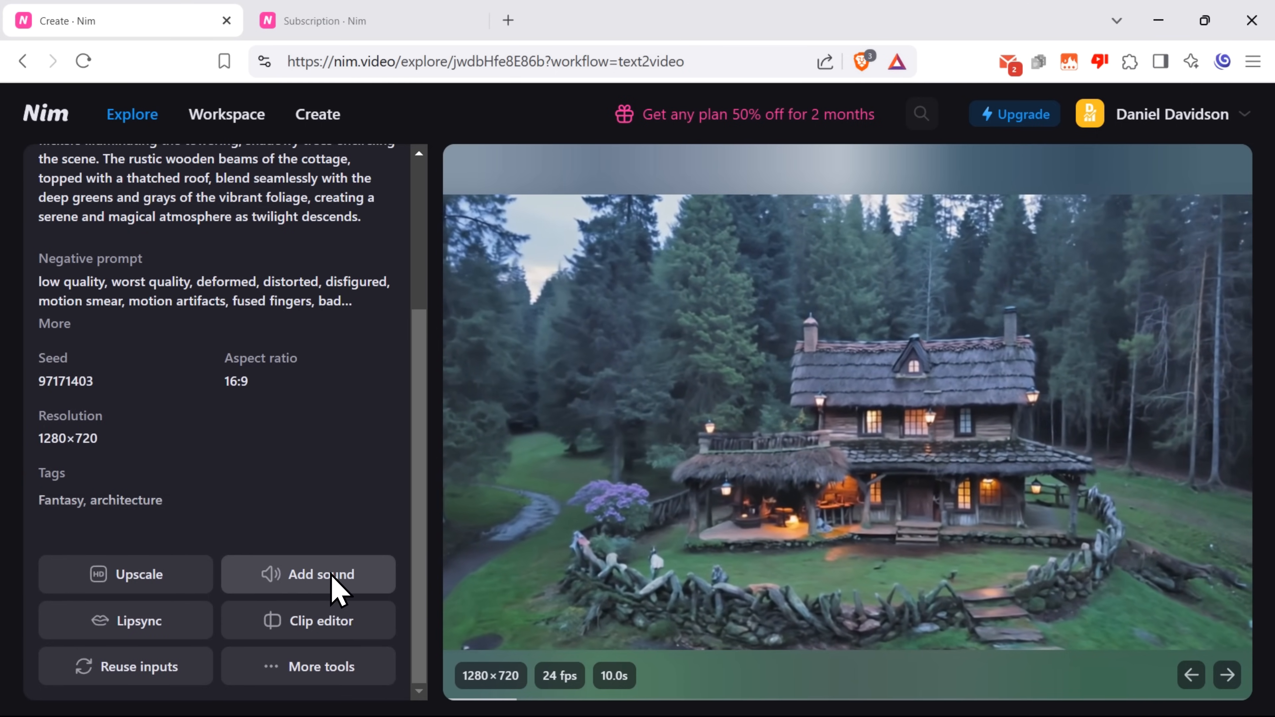
scroll(347, 473, up, 3)
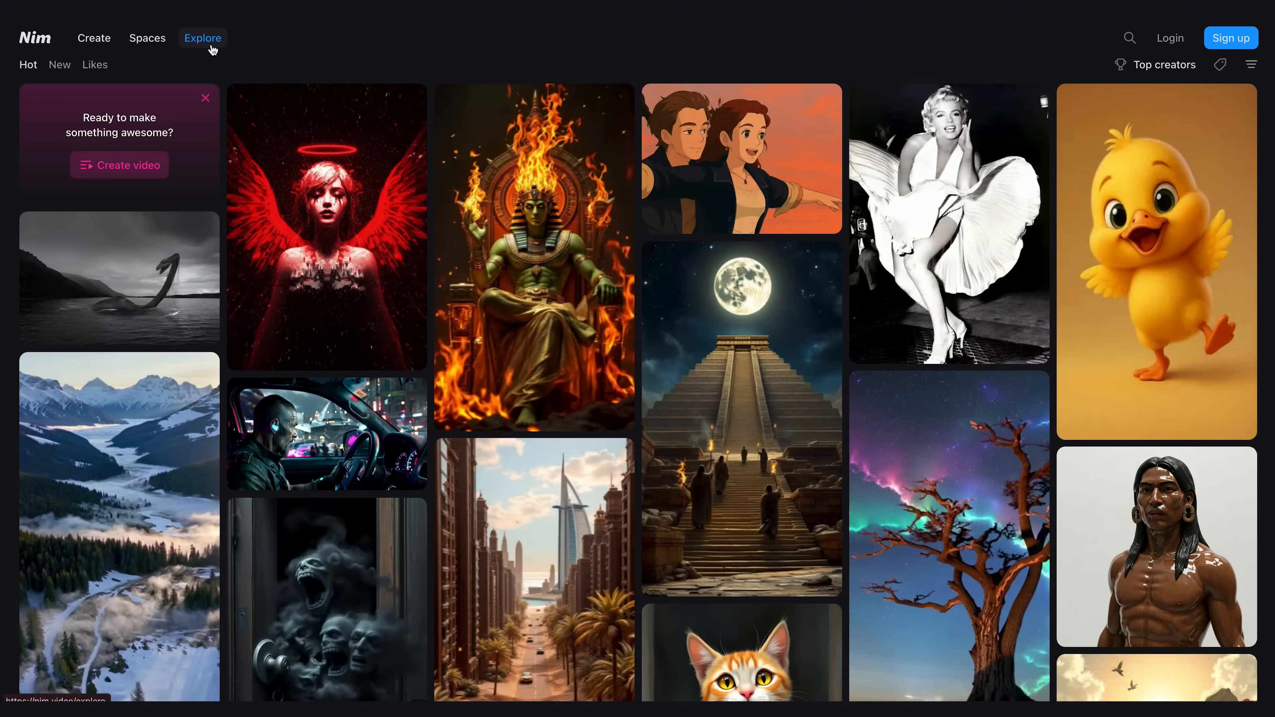
Browse the Hot clips in the Explore community feed and preview several of them.
mouse_move(523, 241)
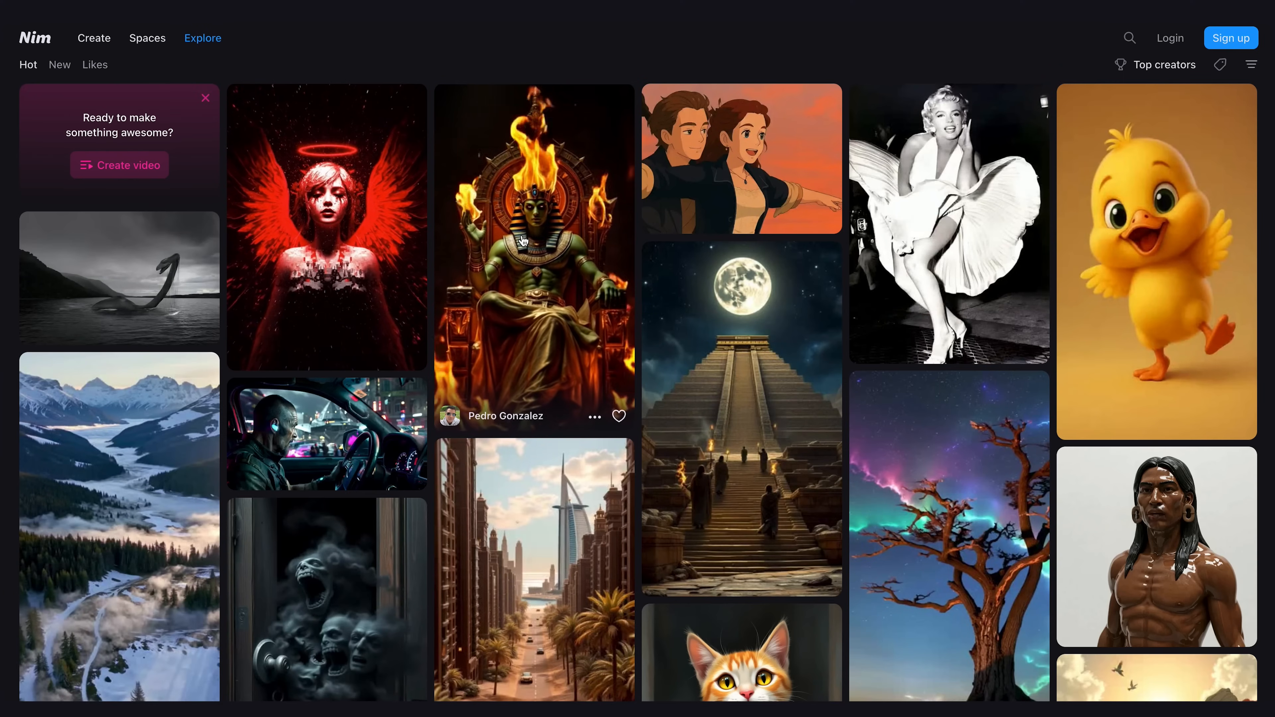
mouse_move(719, 325)
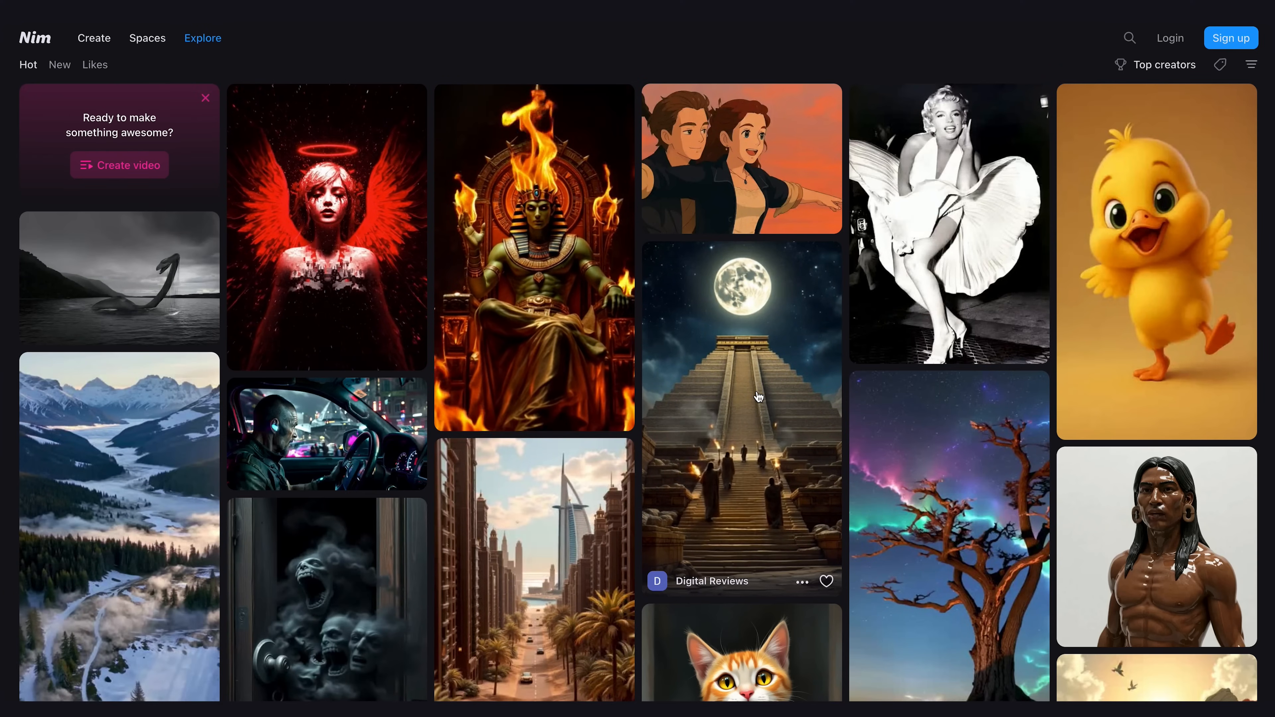
scroll(758, 397, down, 10)
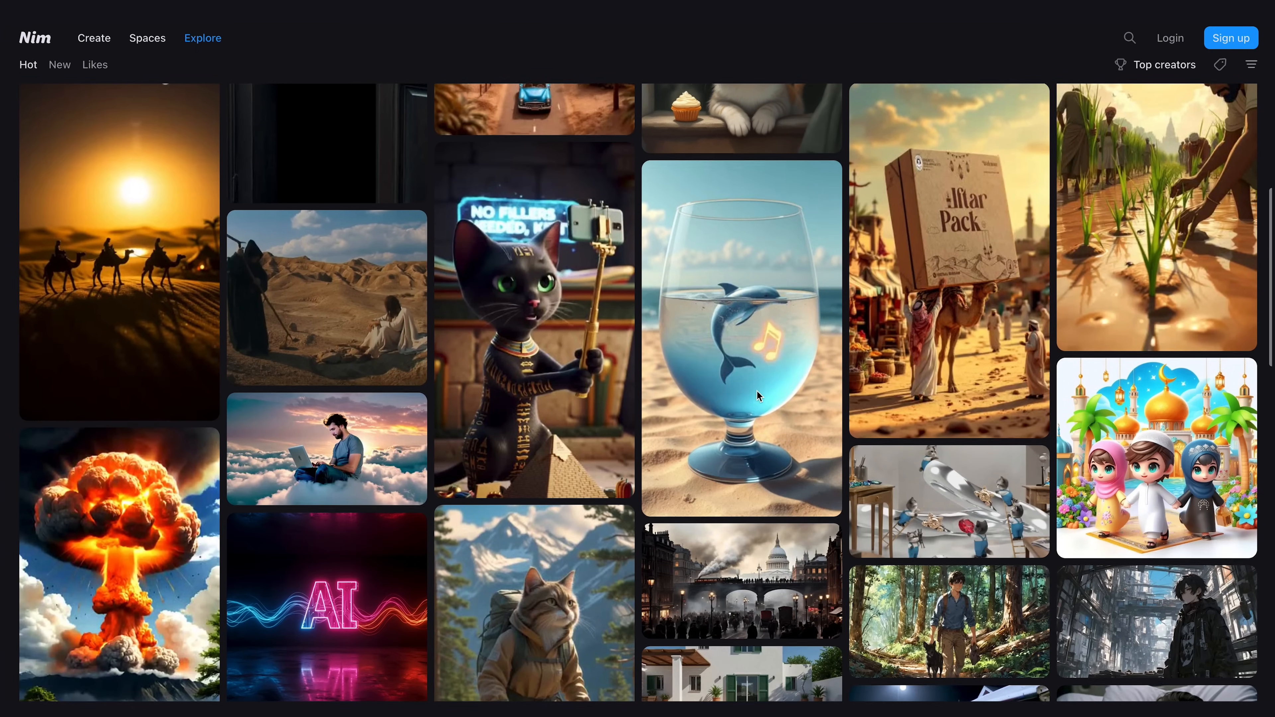
mouse_move(916, 316)
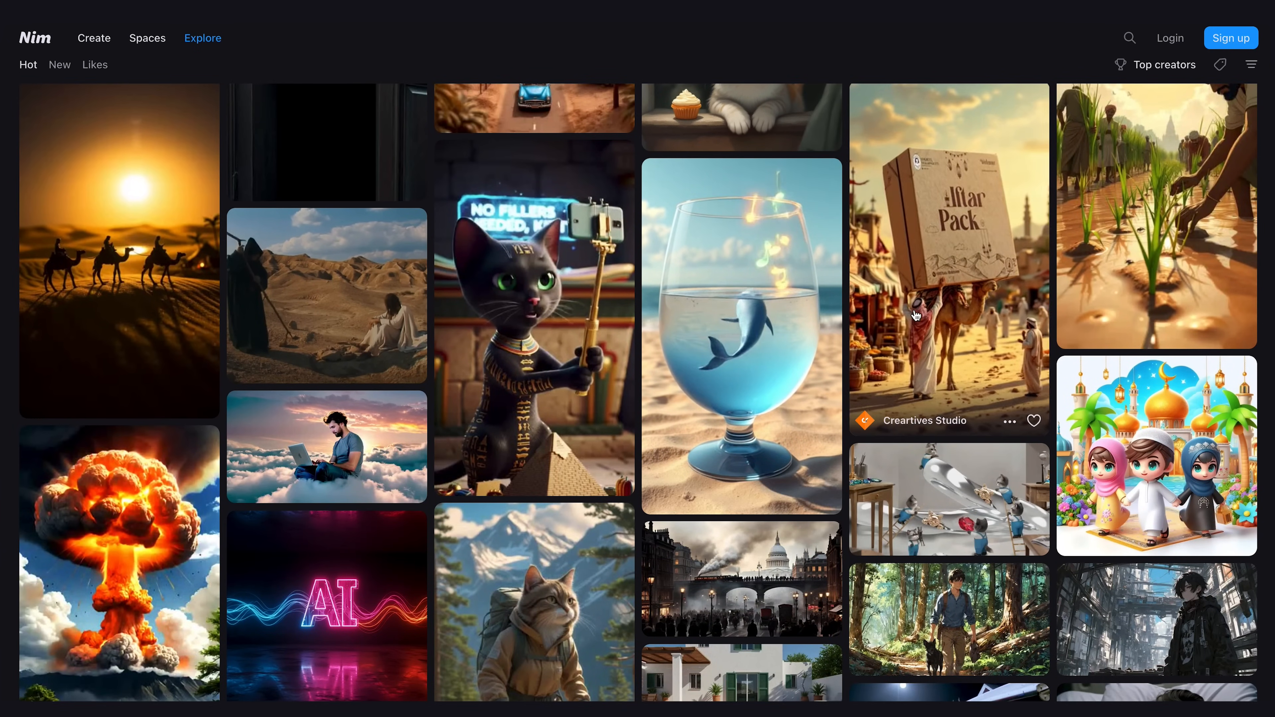
mouse_move(1167, 250)
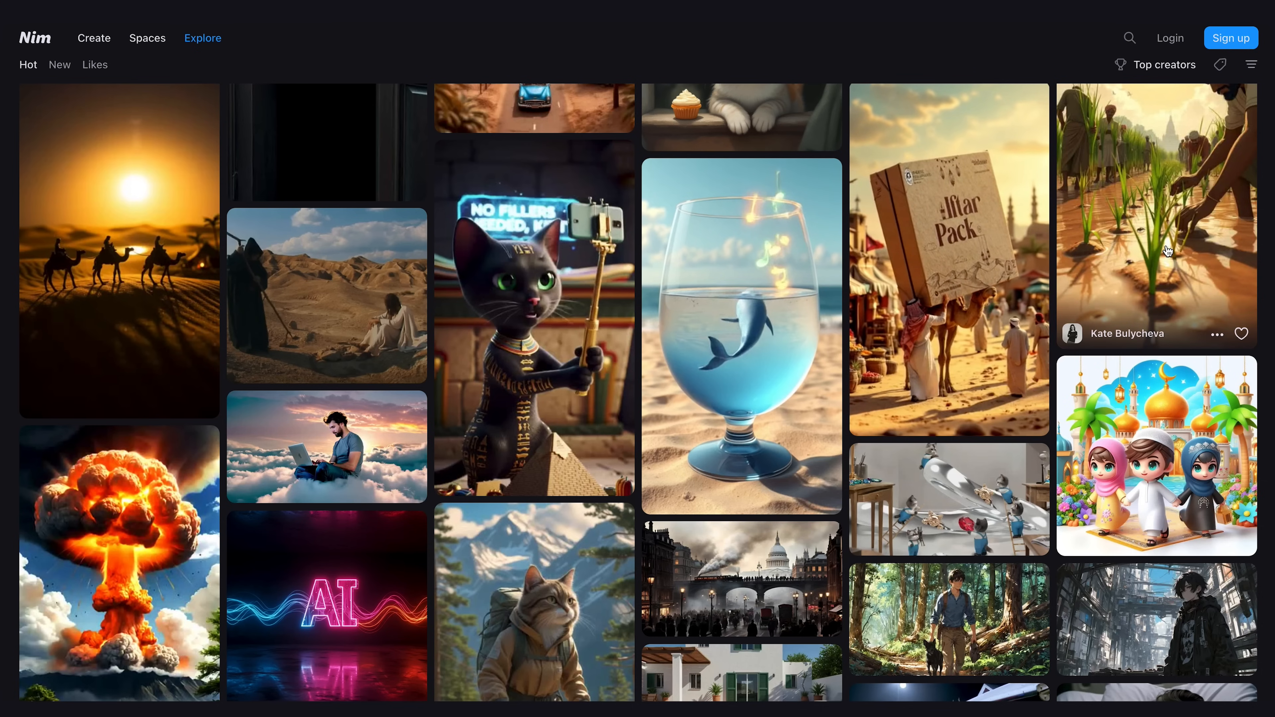
scroll(1159, 254, down, 7)
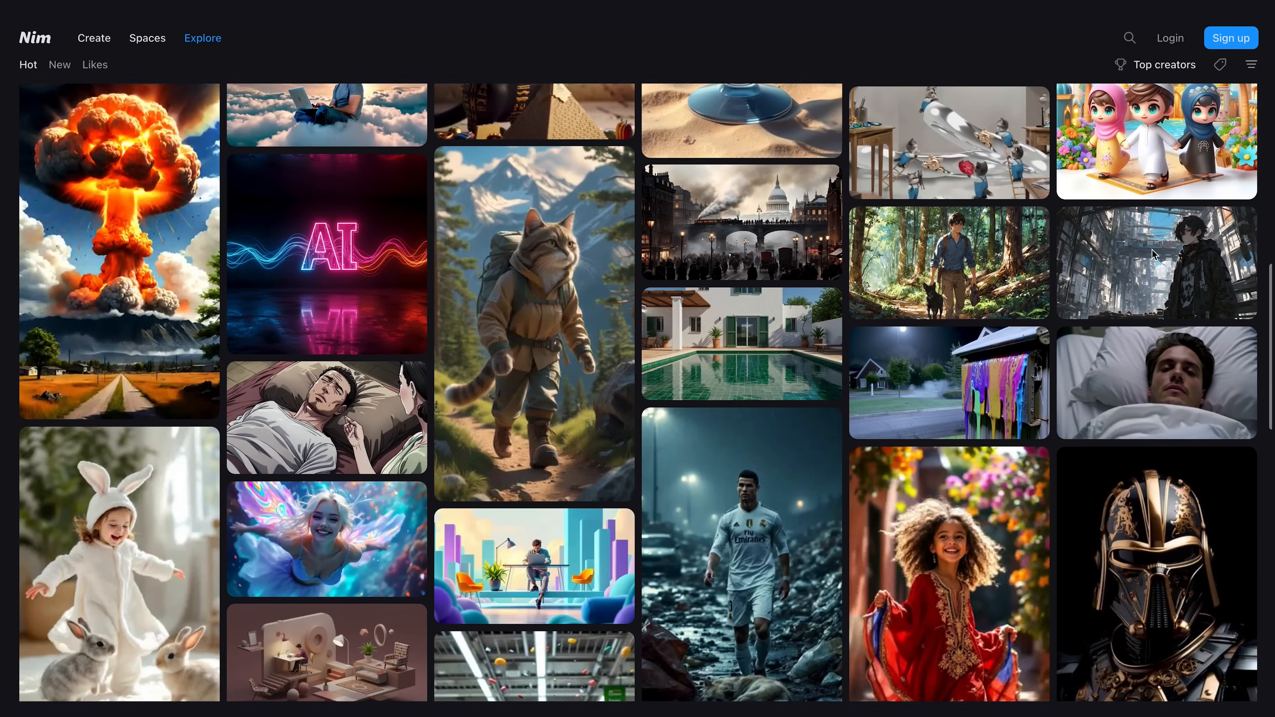
scroll(1153, 254, down, 3)
mouse_move(1164, 420)
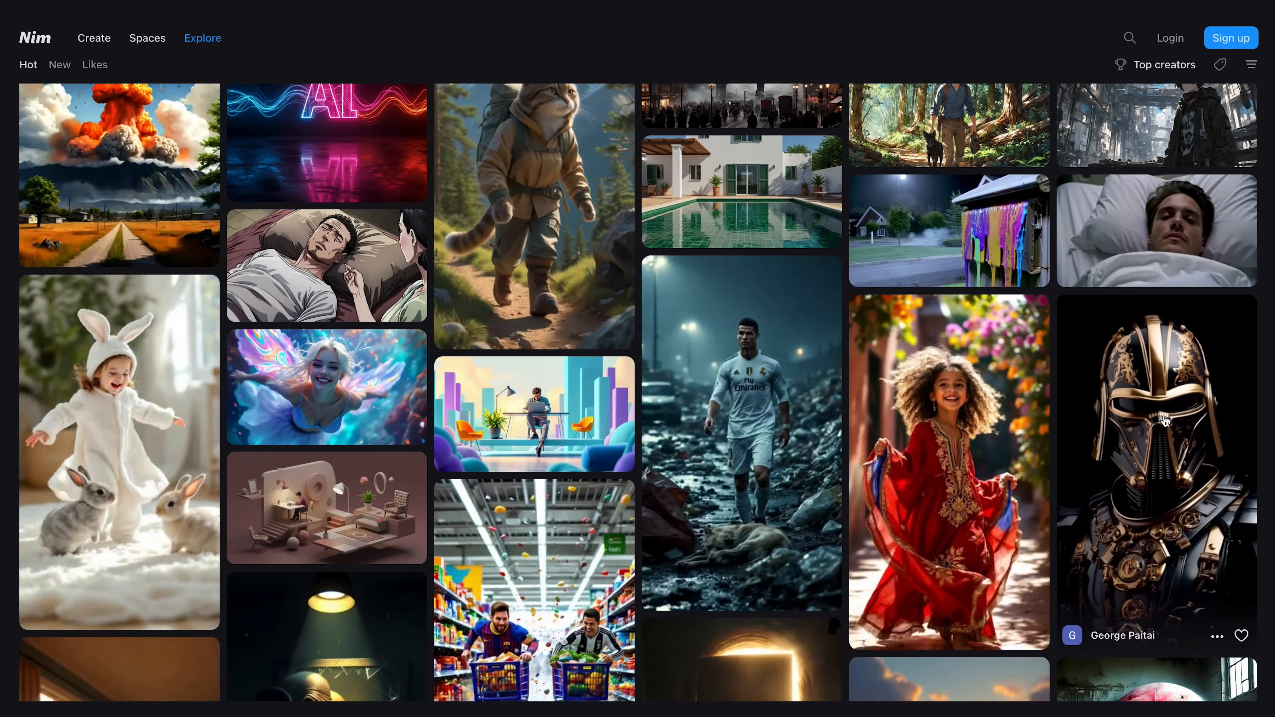
Open the armored mask clip from the feed and step forward through the detail pages of the following clips.
click(1138, 485)
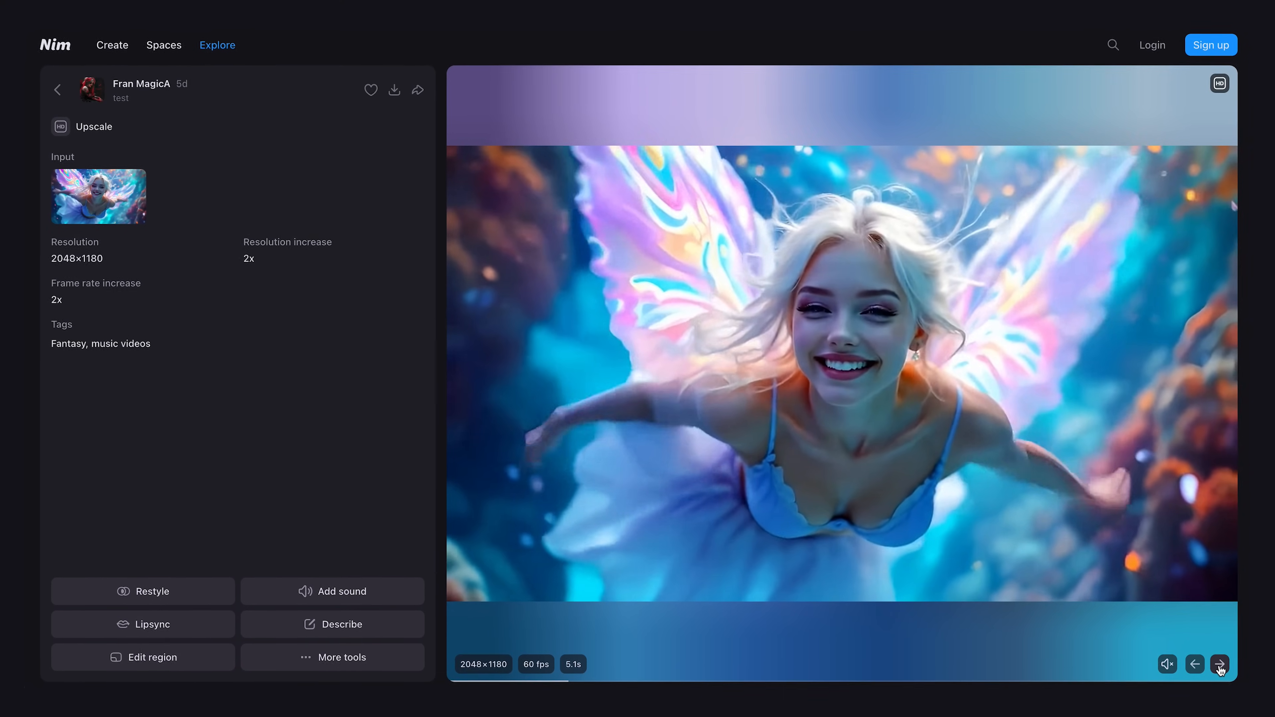
click(1229, 671)
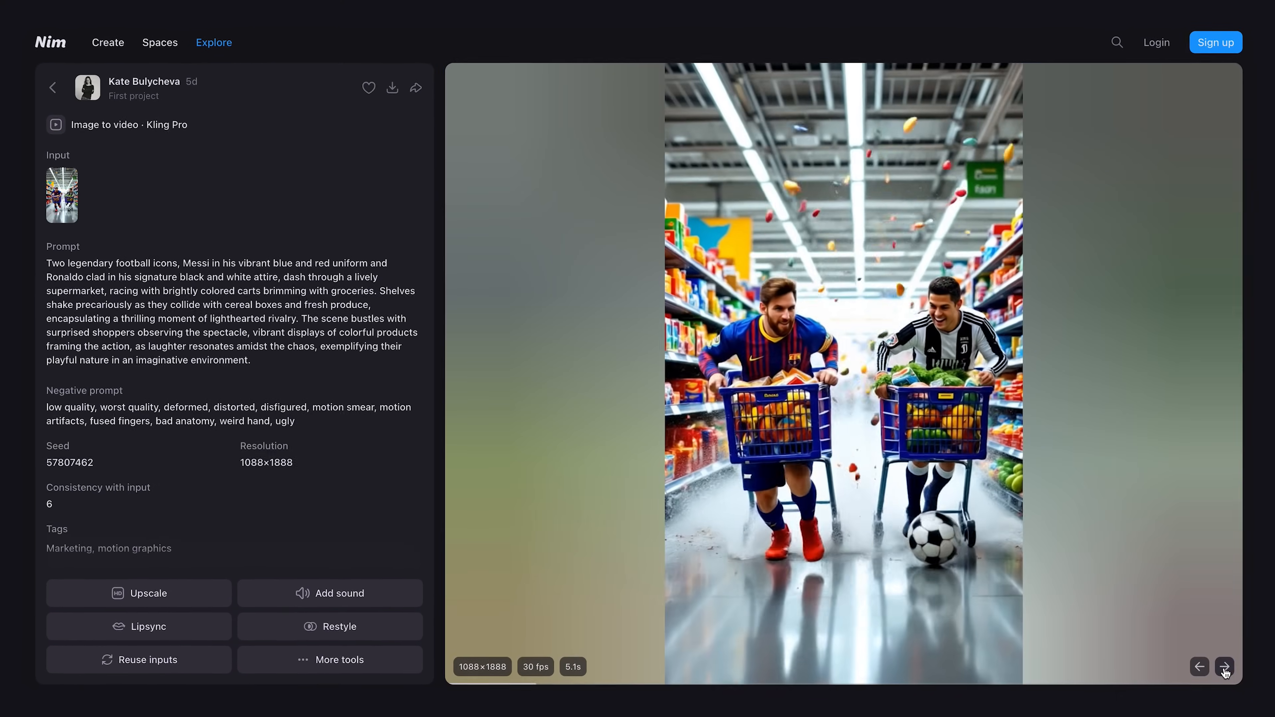
click(1229, 670)
click(1229, 671)
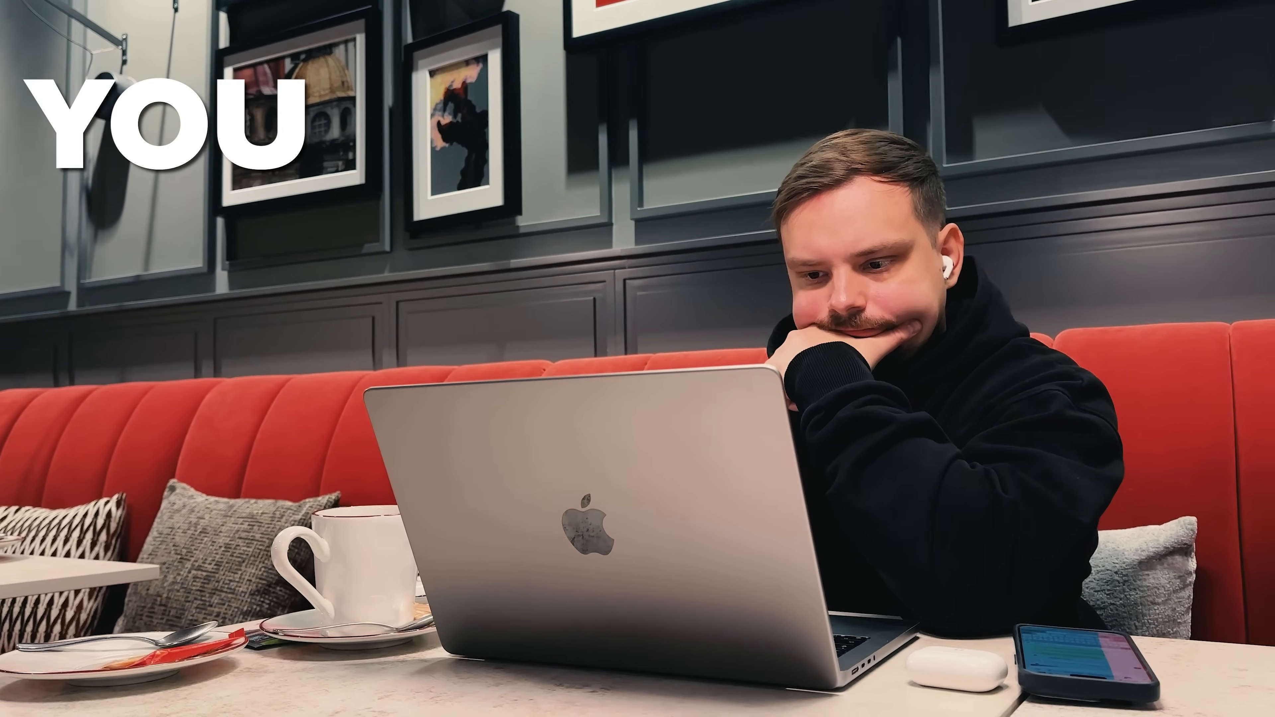
drag(924, 241, 321, 251)
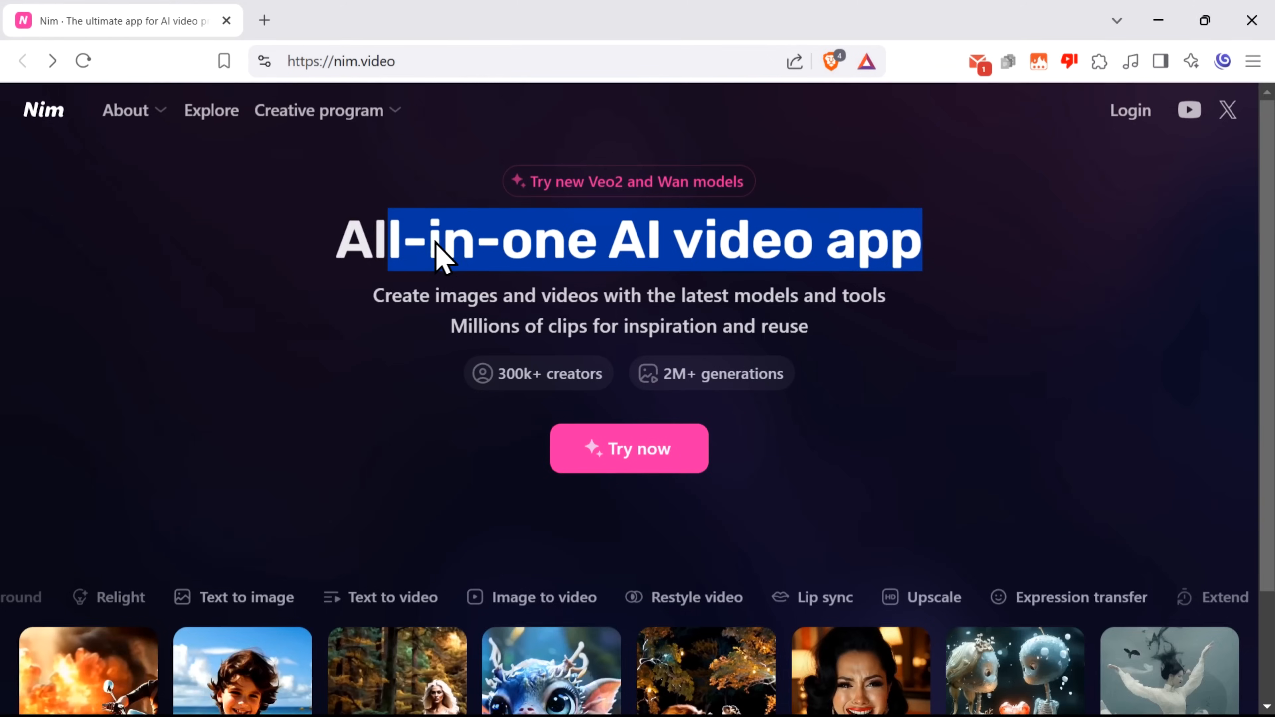
click(692, 389)
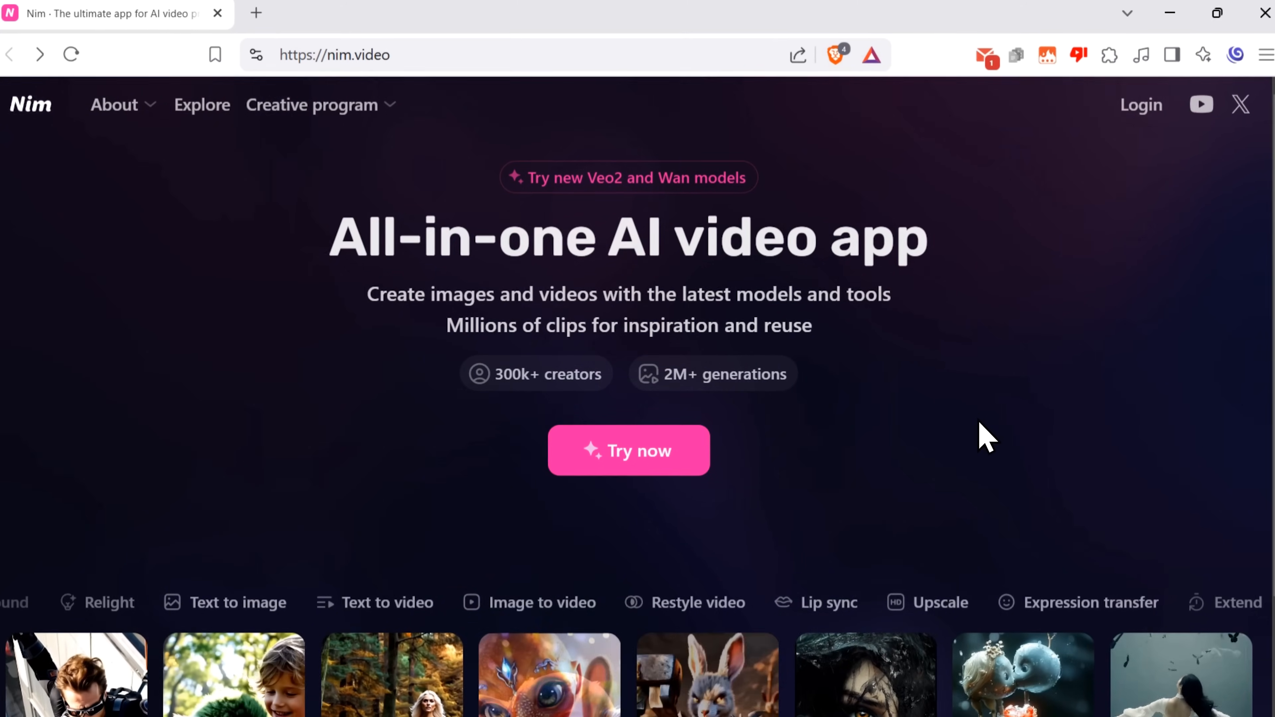